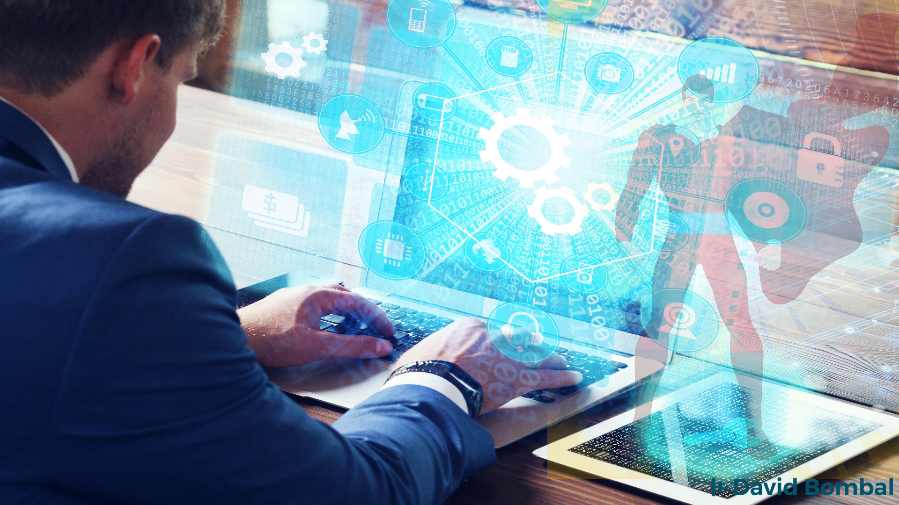
Page through R2's running configuration with show run.
text(h run)
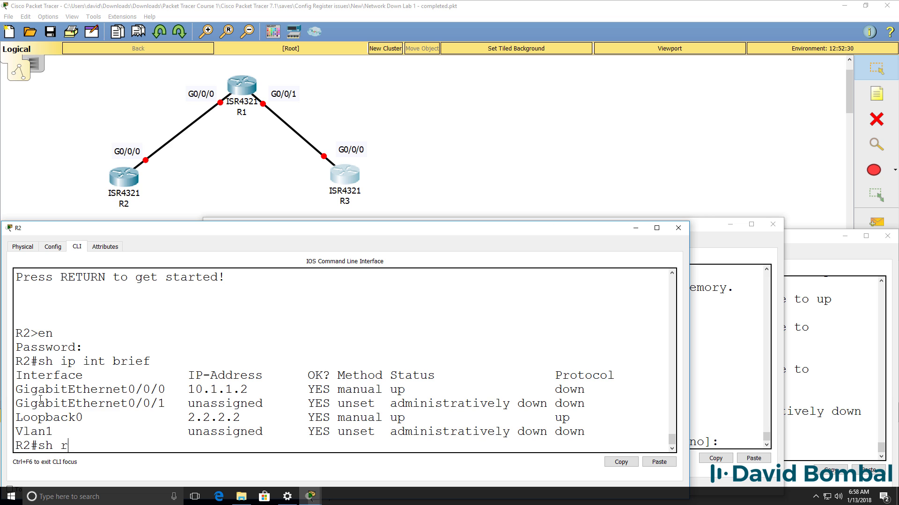
key(Return)
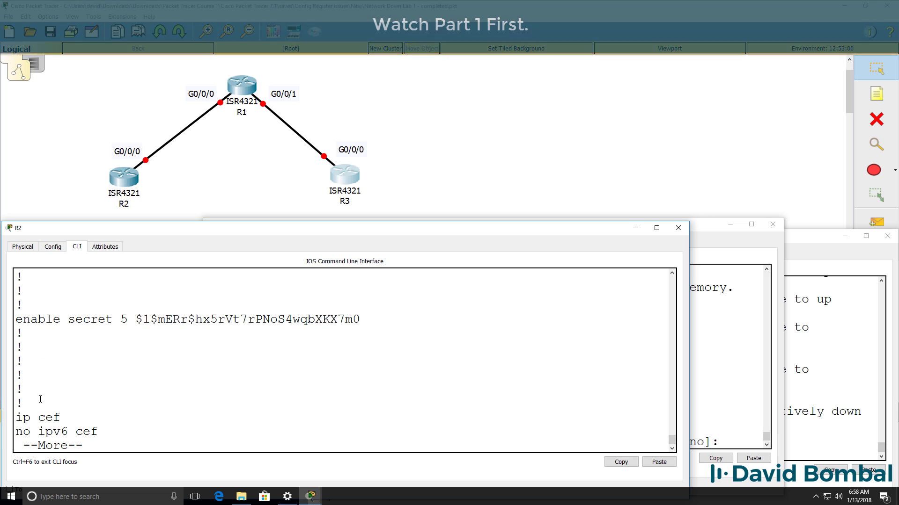
key(space)
key(space)
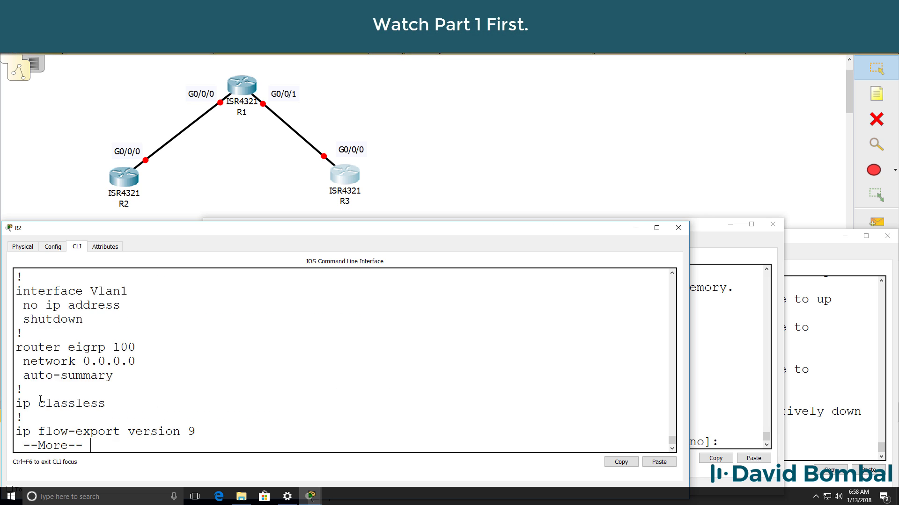
key(space)
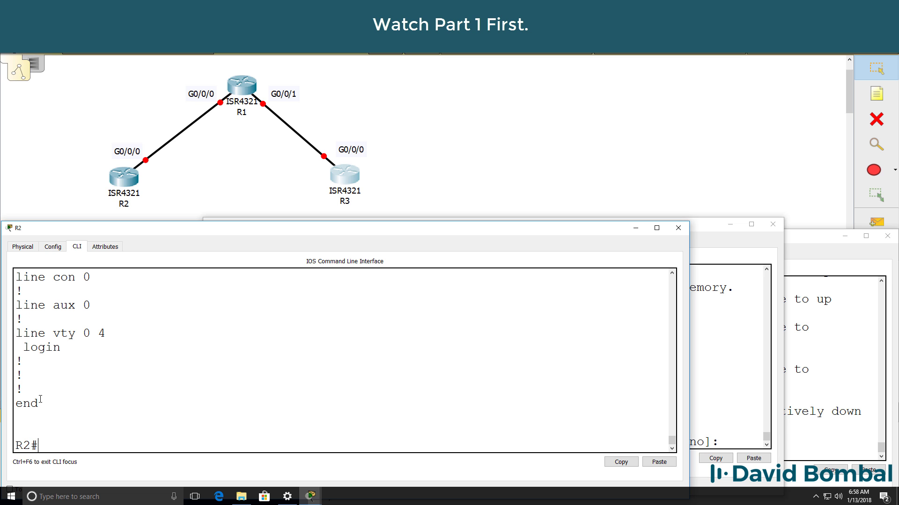
Run show version on R2 and highlight the configuration register 0x2102 line.
text(sh vers)
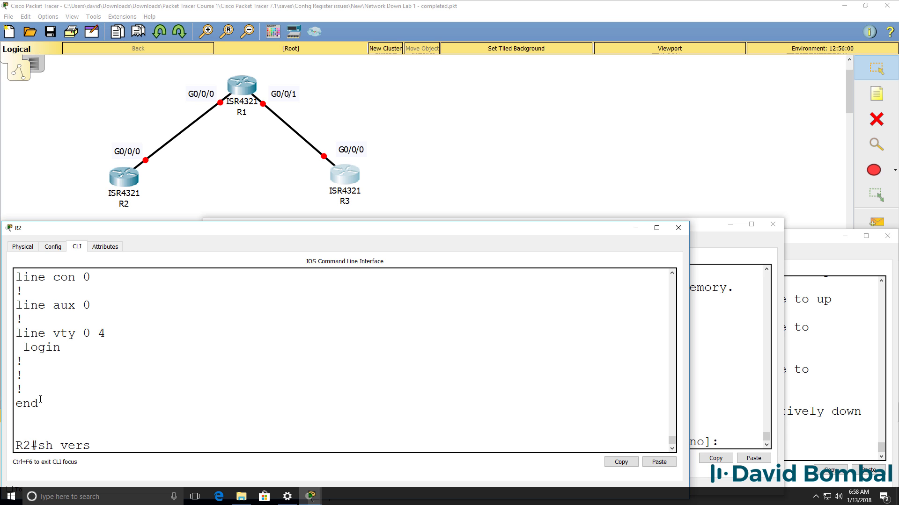
key(Tab)
key(Return)
key(space)
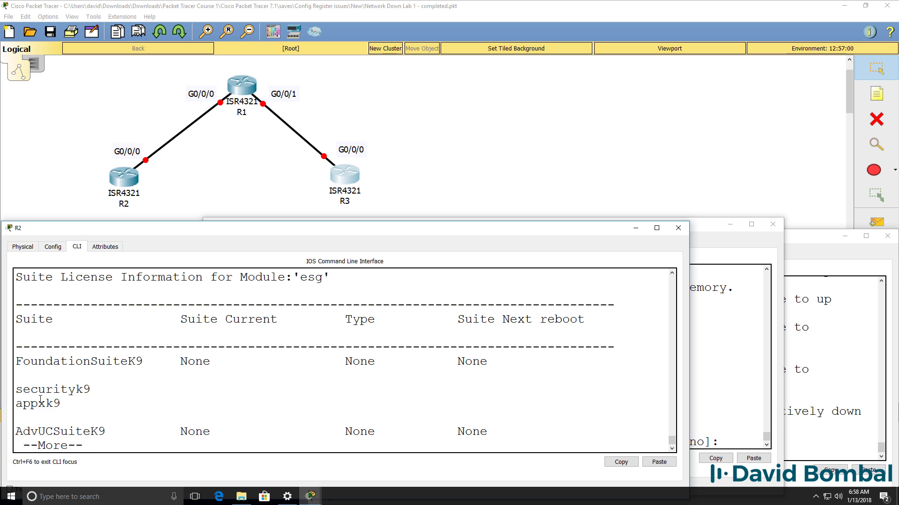
key(space)
key(space)
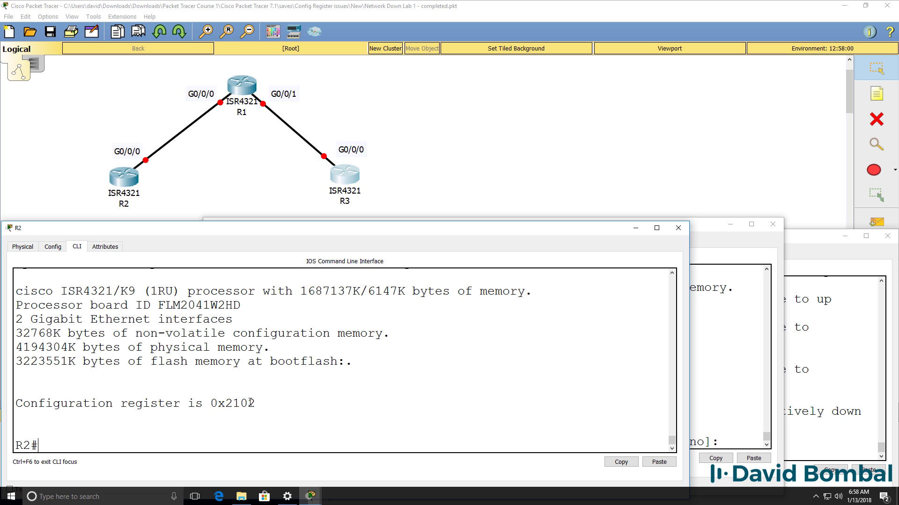
drag(250, 402, 1, 403)
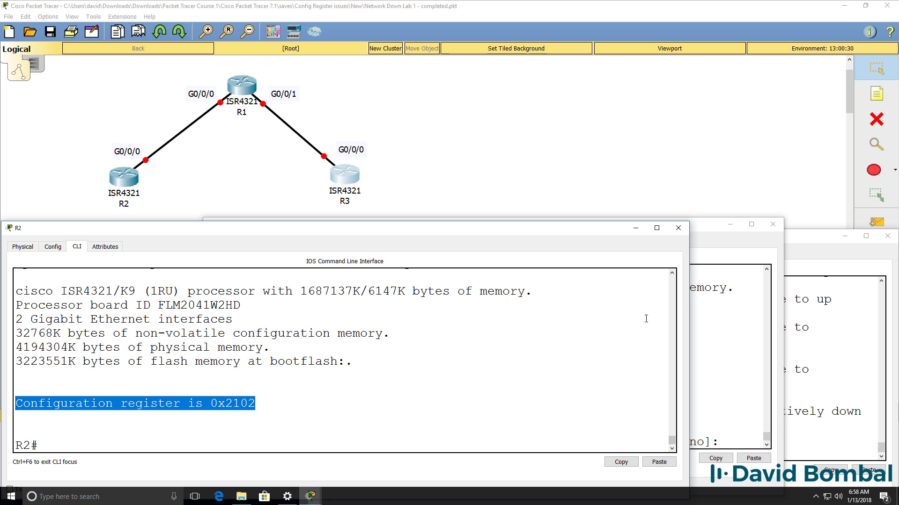
Reload R2 and confirm the reload.
click(468, 358)
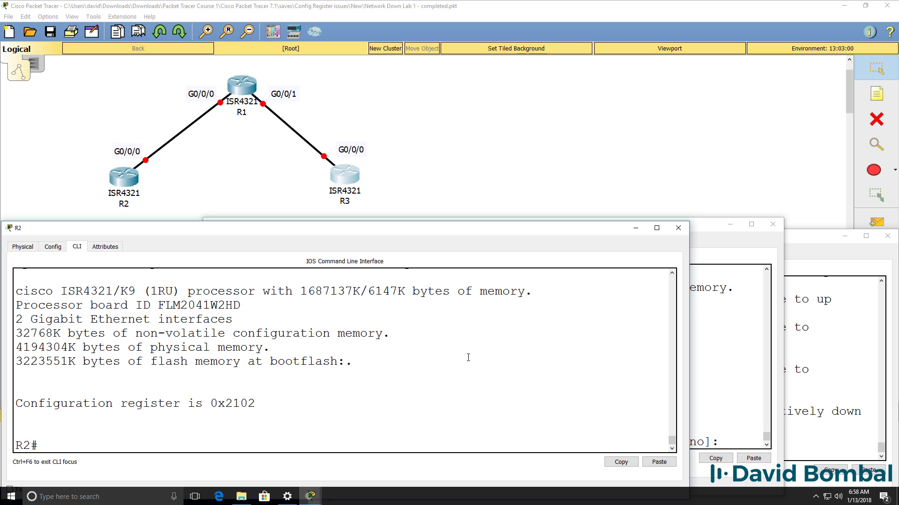
text(reload)
key(Return)
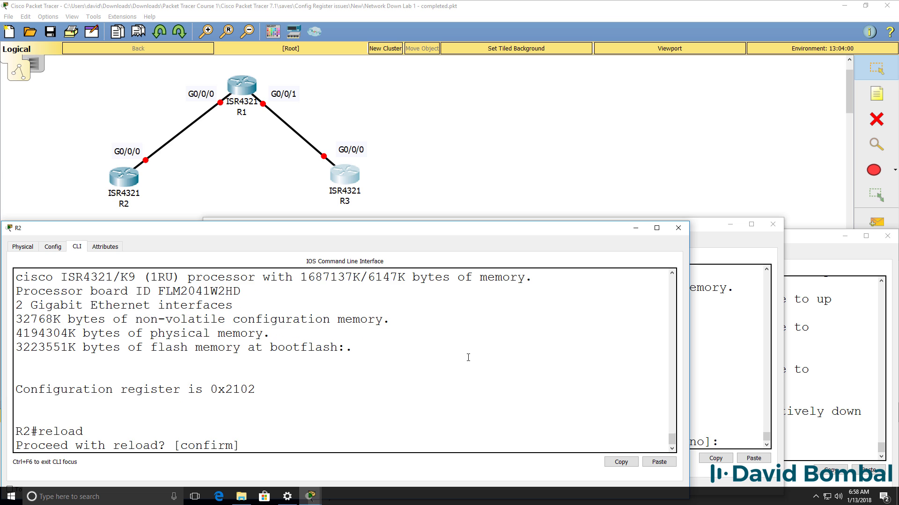
key(Return)
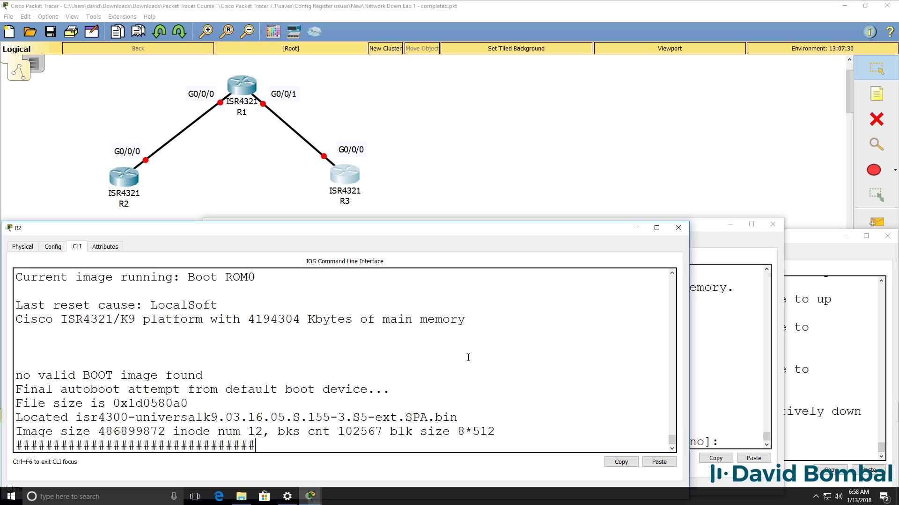
Answer no to R1's initial configuration dialog and enter privileged mode with en.
click(705, 228)
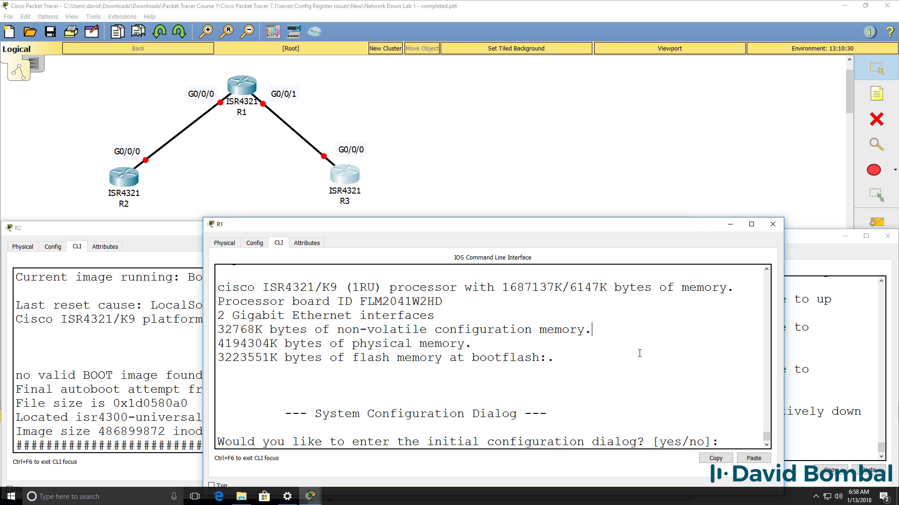
drag(720, 443, 194, 411)
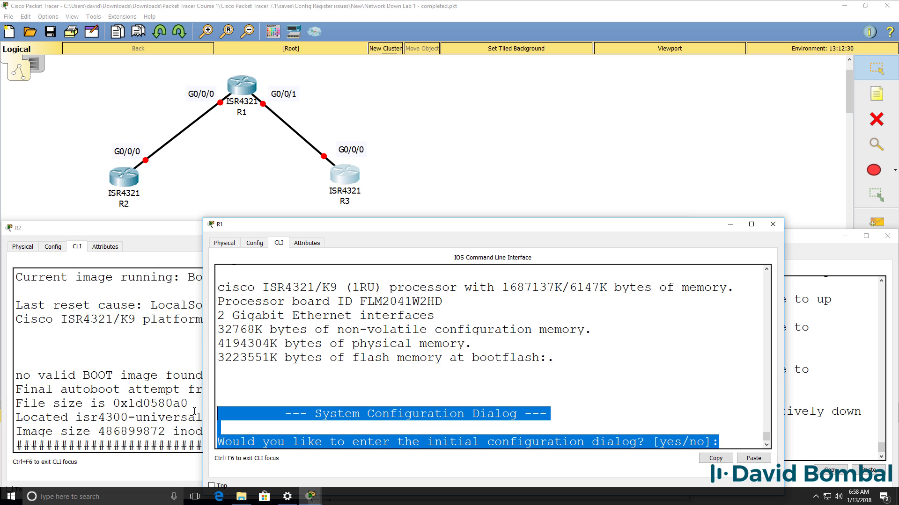
text(no)
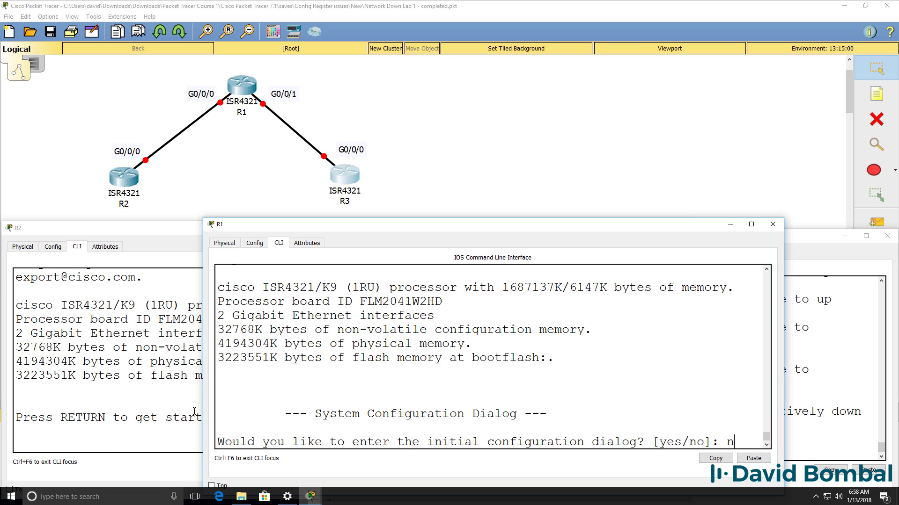
key(Return)
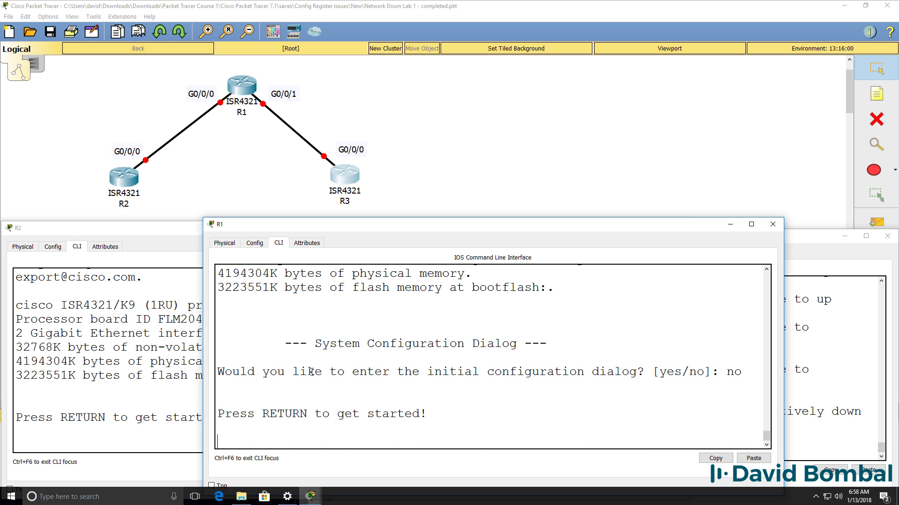
key(Return)
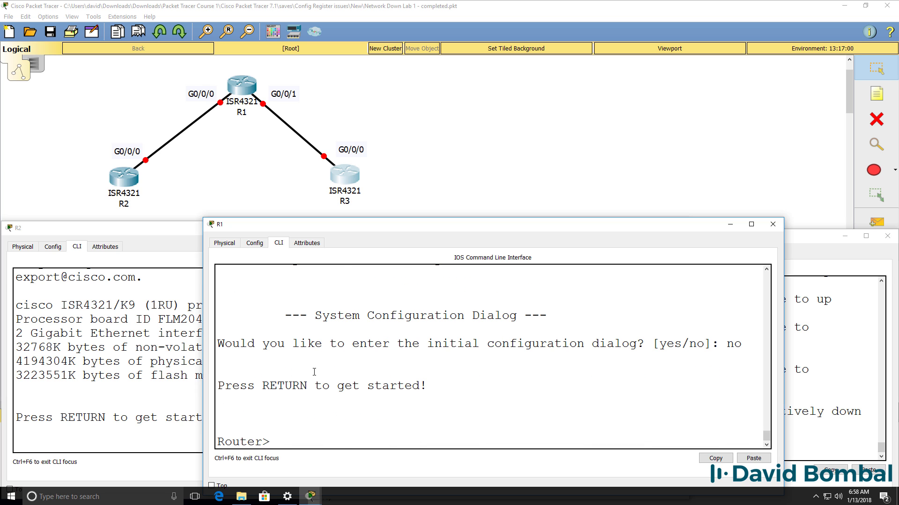
text(en)
key(Return)
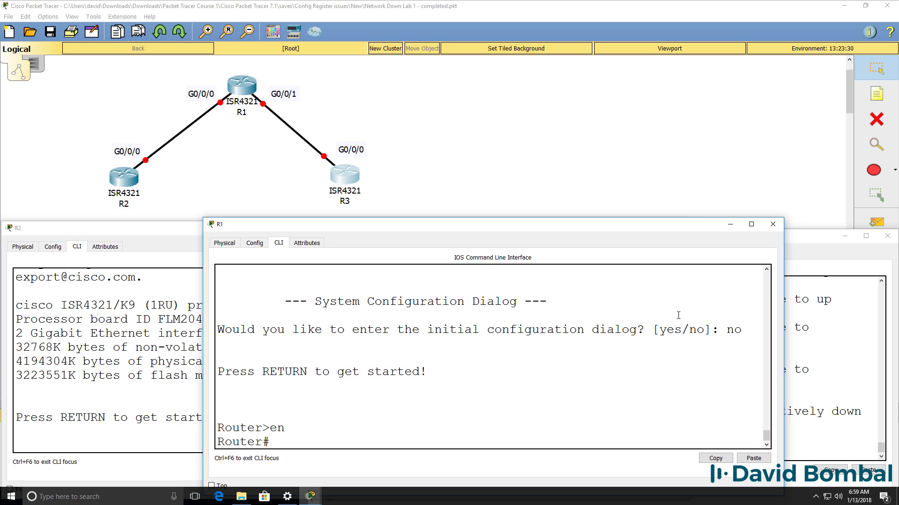
Page through R1's blank running configuration.
text(sh run)
key(Return)
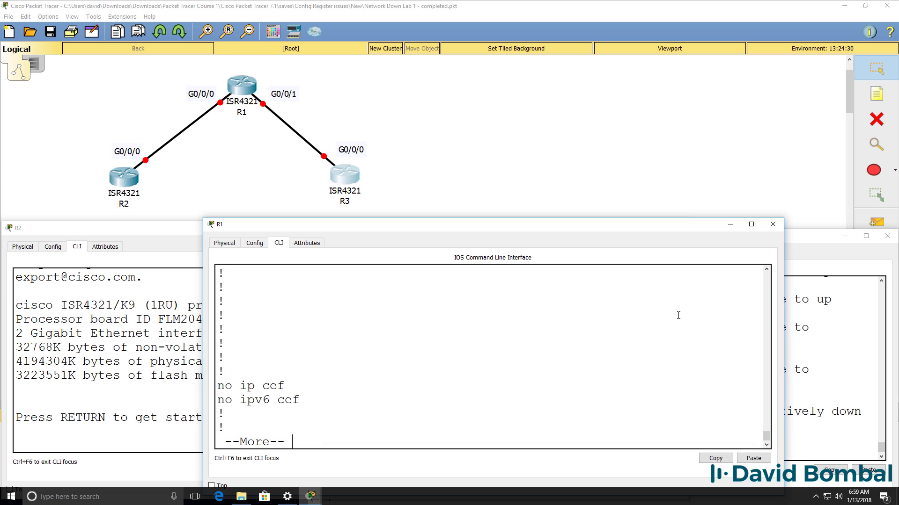
key(space)
key(space)
key(space)
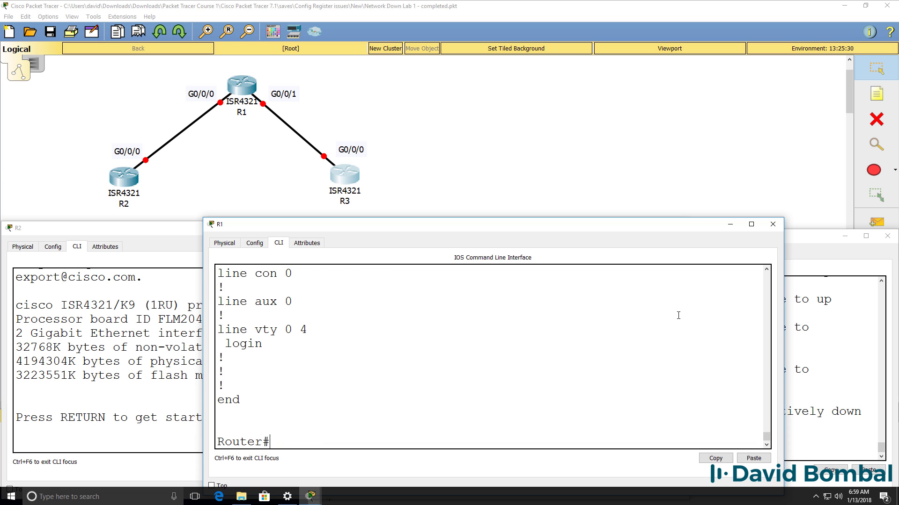
List R1's unassigned, down interfaces with sh ip int brief and check sh ip protocols.
text(sh ip int brief)
key(Return)
drag(783, 337, 820, 337)
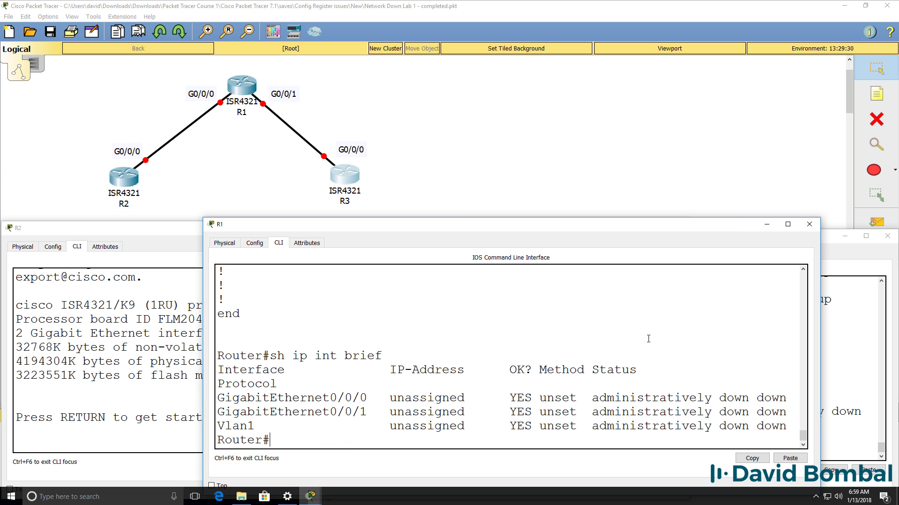
text(sh ip prot)
key(Return)
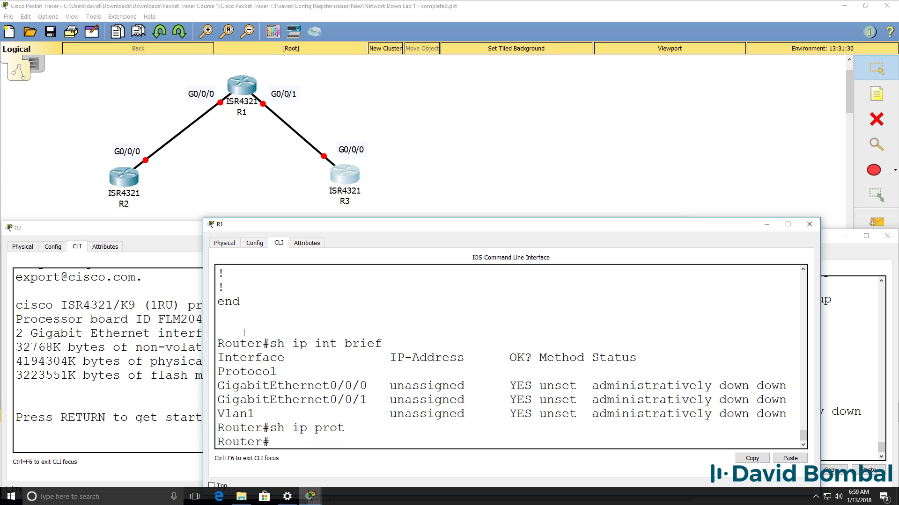
click(139, 330)
Enter privileged mode on R2, submitting the enable password.
key(Return)
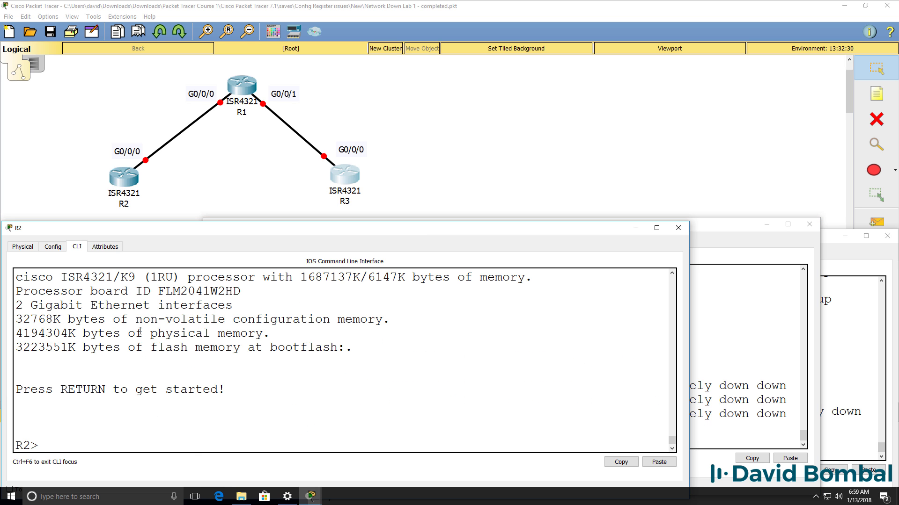
text(en)
key(Return)
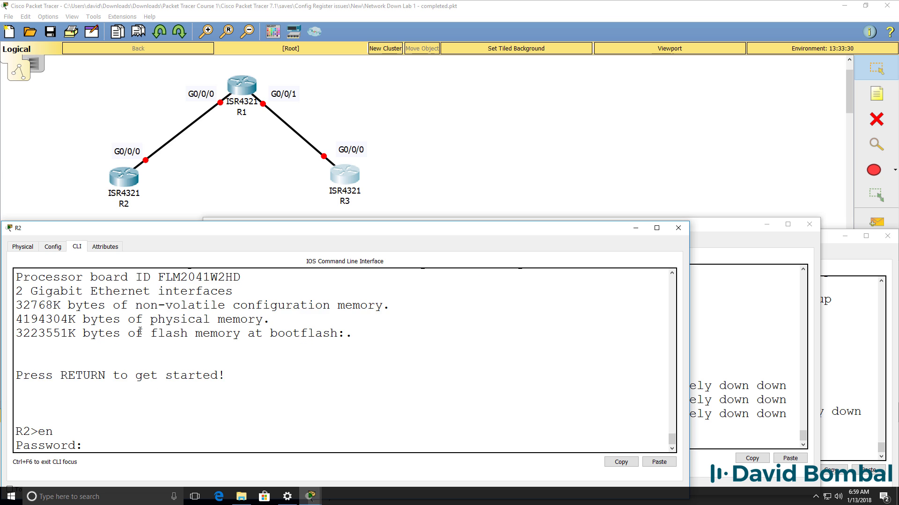
key(Return)
List R2's interface summary, correcting the misspelled 'sh ip int breif' command.
text(sh ip int breif)
key(Return)
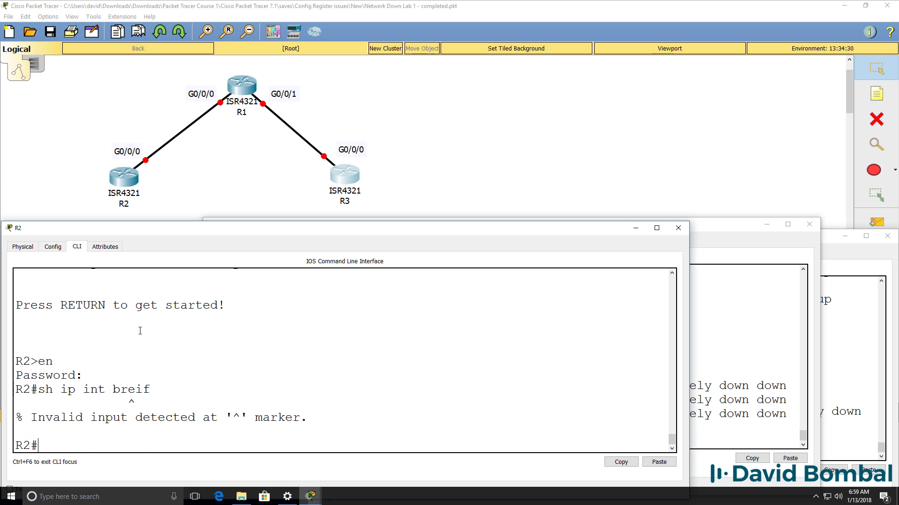
key(Up)
key(BackSpace)
key(BackSpace)
text(ief)
key(Return)
click(741, 286)
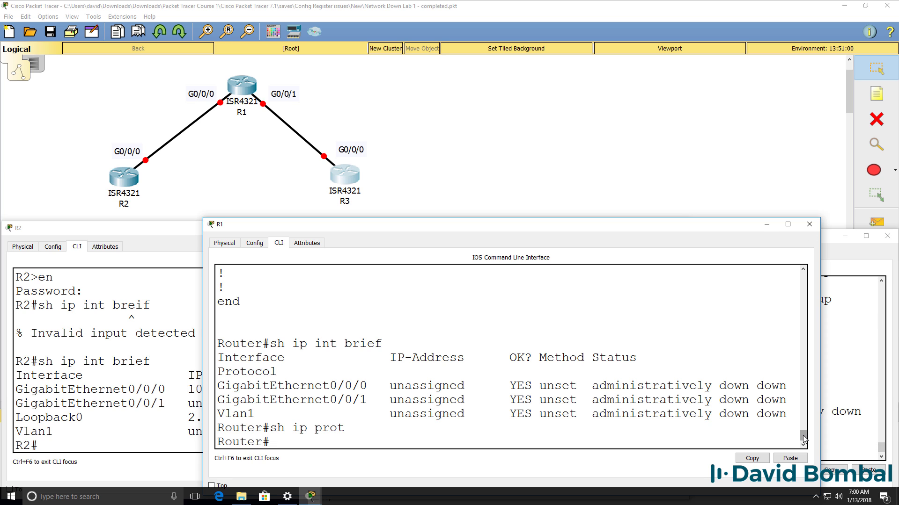
Highlight R1's earlier answer to the setup dialog.
drag(803, 436, 804, 364)
drag(277, 344, 560, 346)
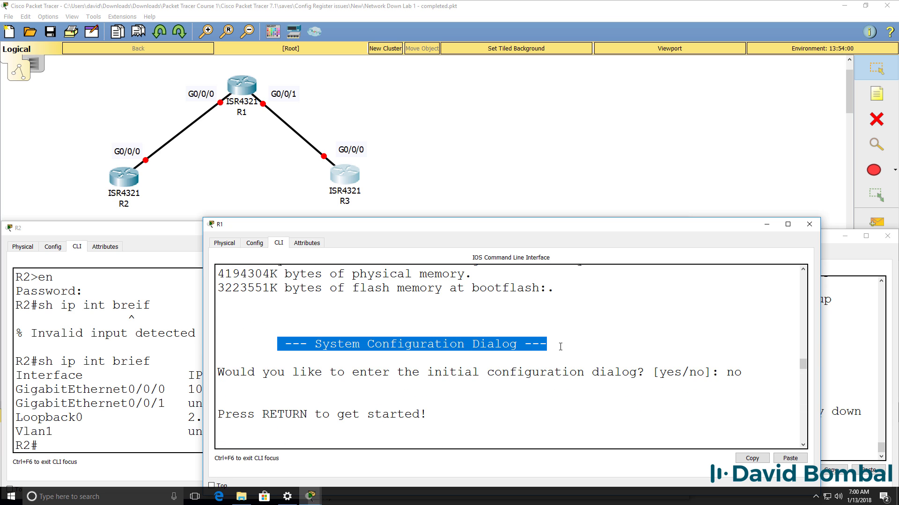
drag(428, 378, 744, 380)
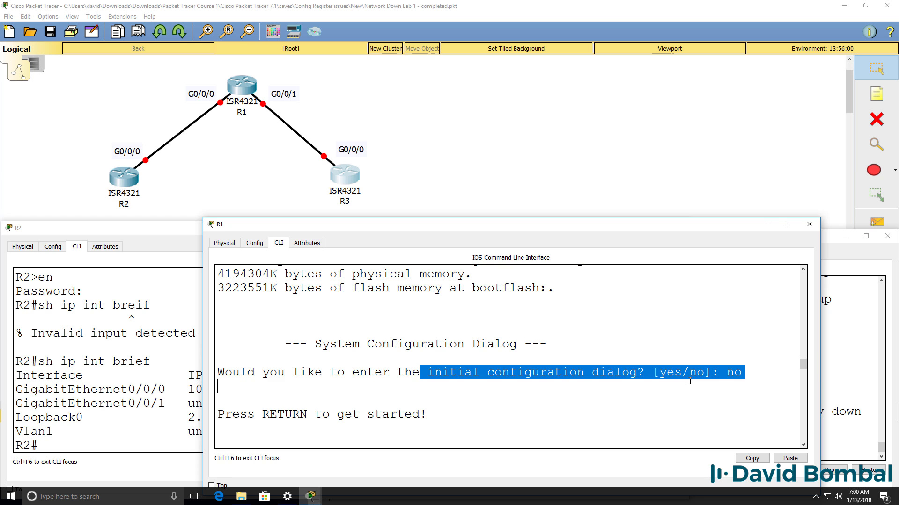
Run show version on R1 and highlight configuration register 0x2142.
text(sh version)
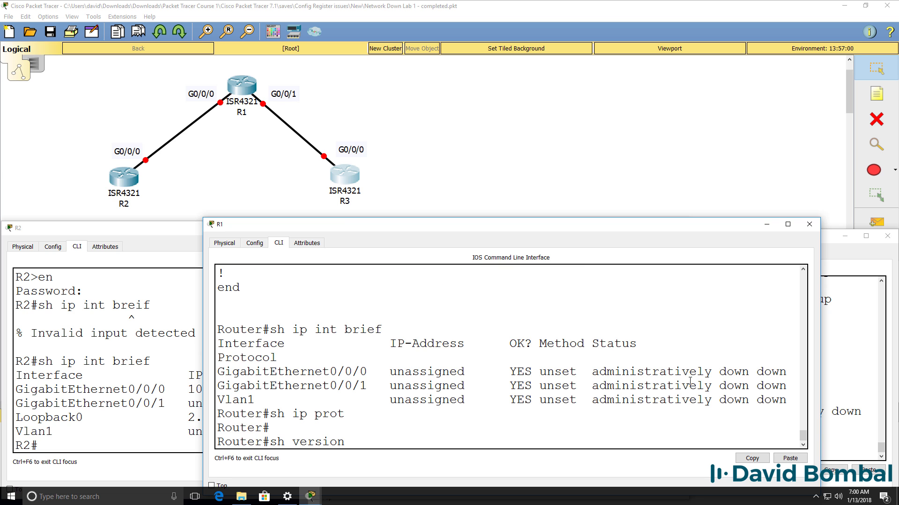
key(Return)
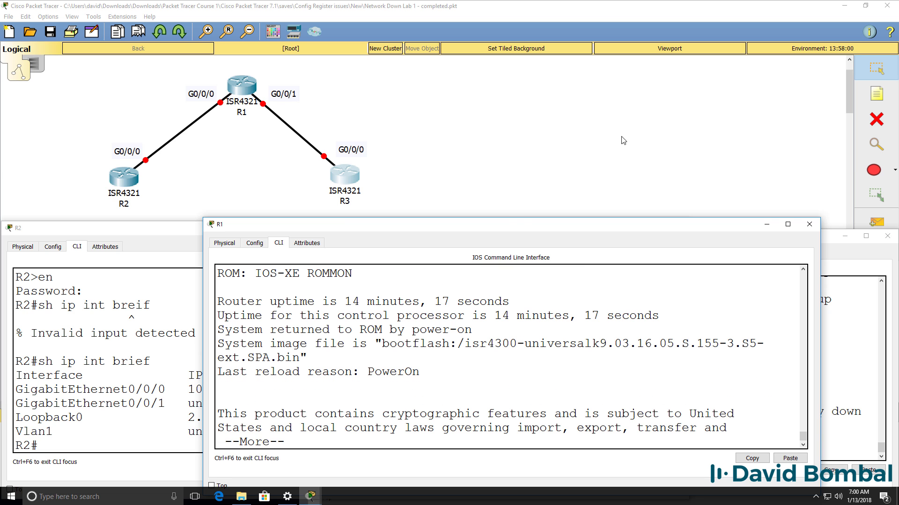
drag(500, 219, 467, 5)
key(space)
key(space)
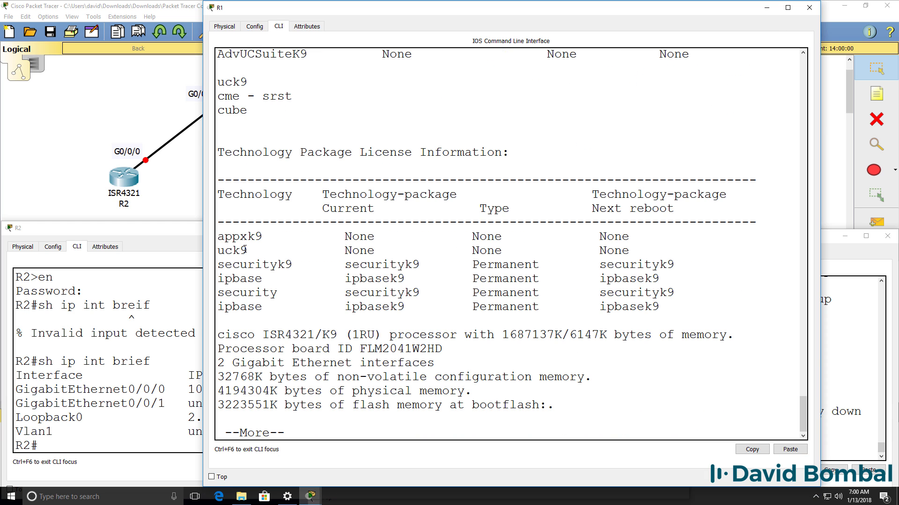
key(space)
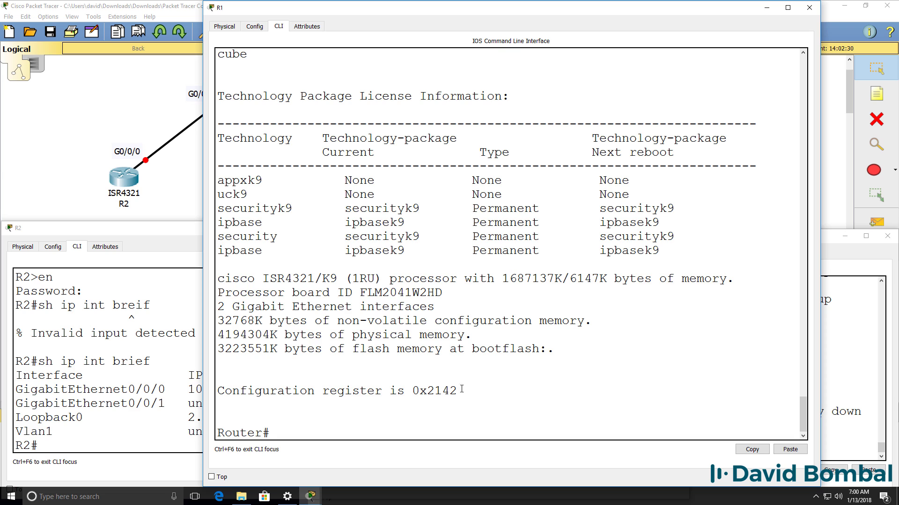
drag(459, 390, 207, 390)
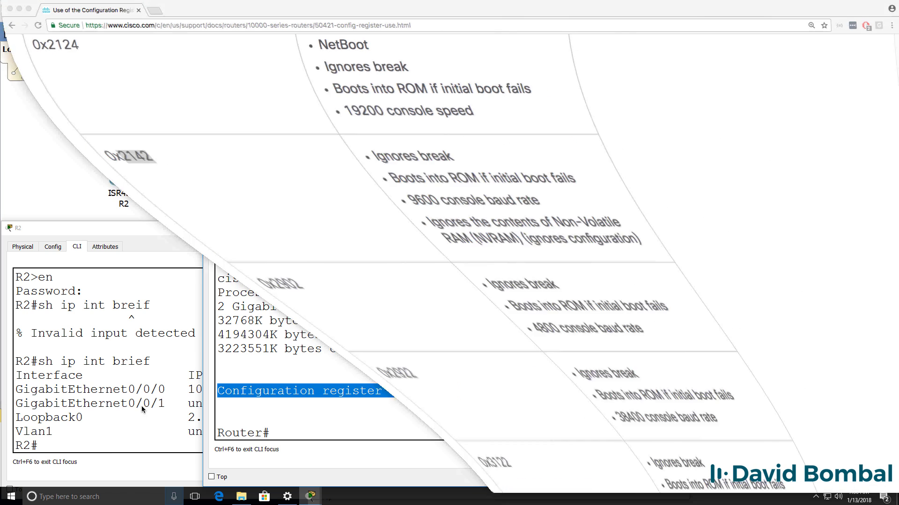
Highlight the Cisco.com entry stating that 0x2142 ignores the NVRAM configuration.
click(237, 174)
drag(313, 224, 524, 250)
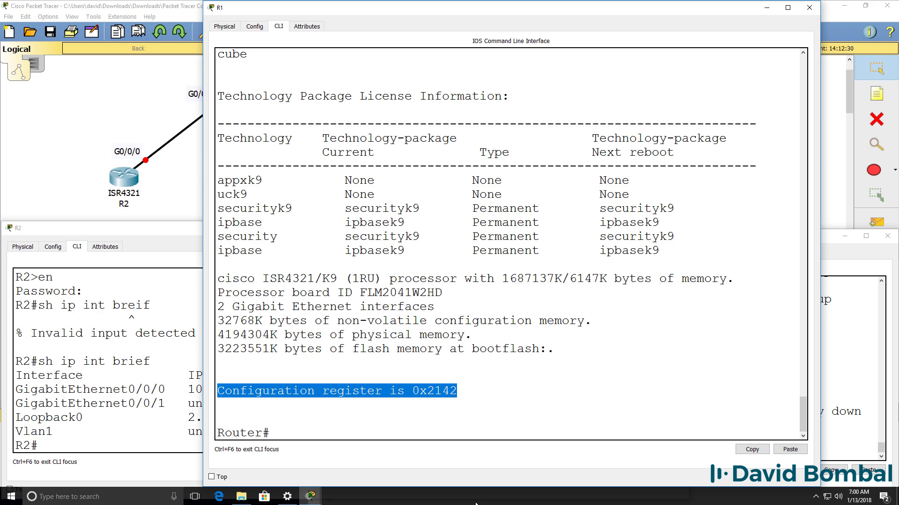
click(454, 387)
Set R1's config-register to 0x2102 in global configuration mode and exit with end.
text(conf)
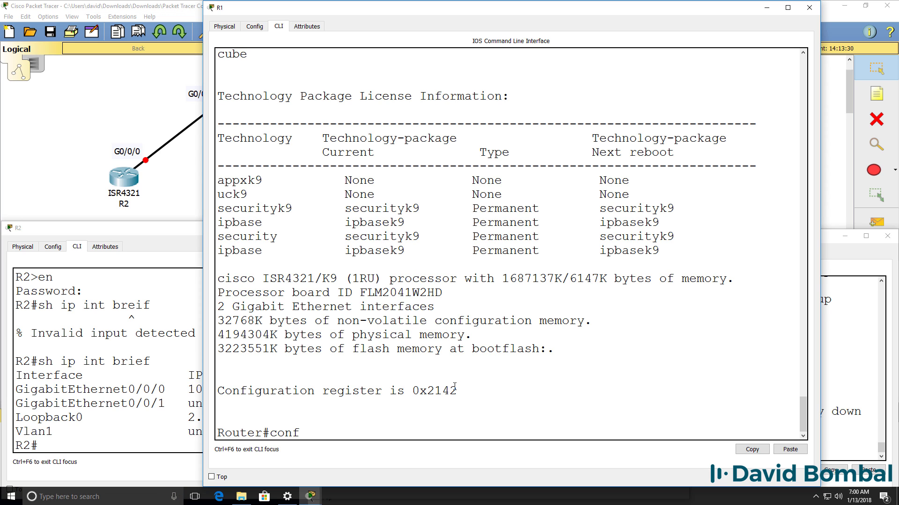
text( t)
key(Return)
text(config)#config)
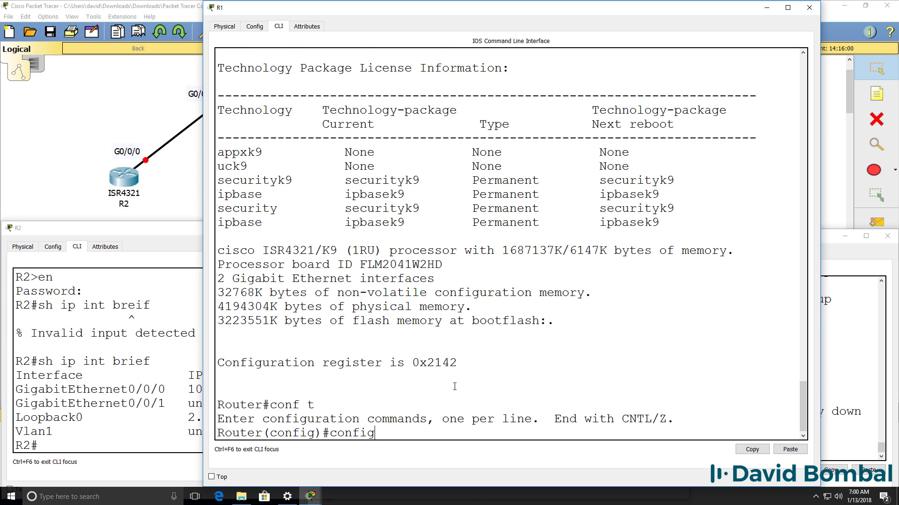
key(Tab)
text(?)
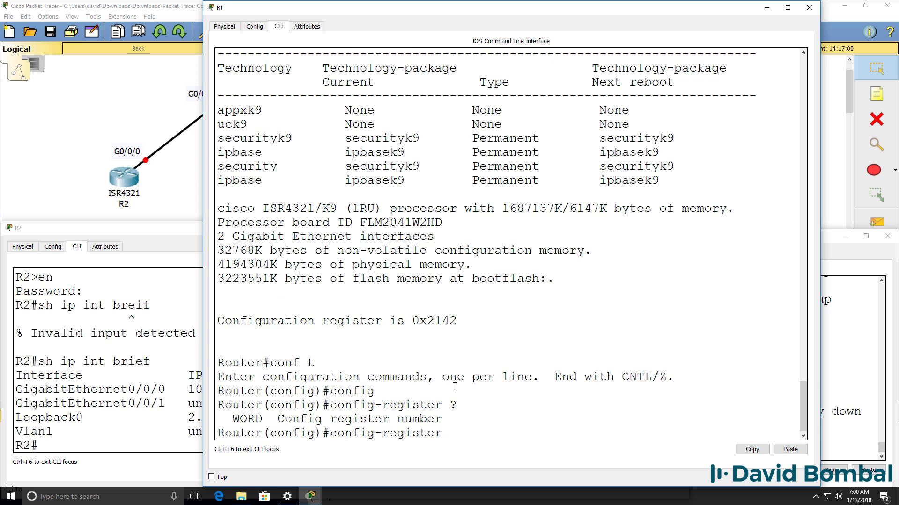
text(0x2102)
key(Return)
text(end)
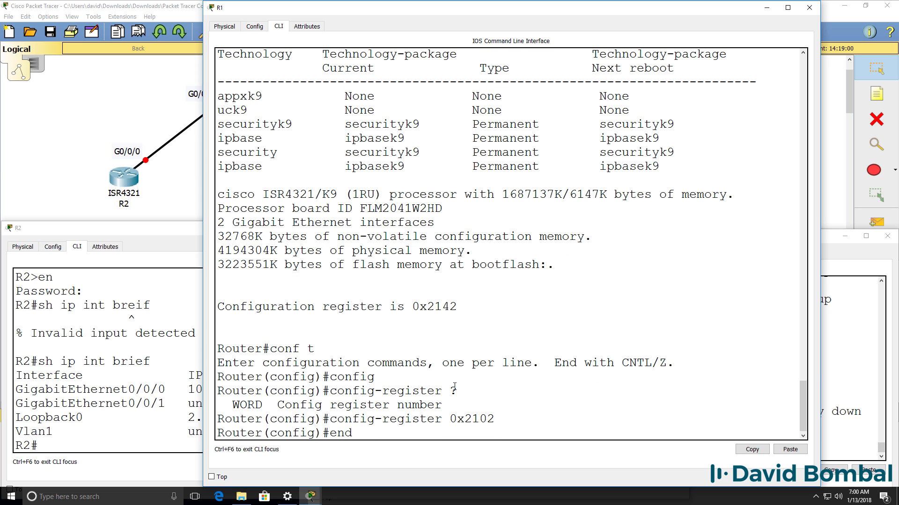
key(Return)
Confirm in show version that the register is 0x2142 and will be 0x2102 at next reload.
key(Return)
text(sh versio)
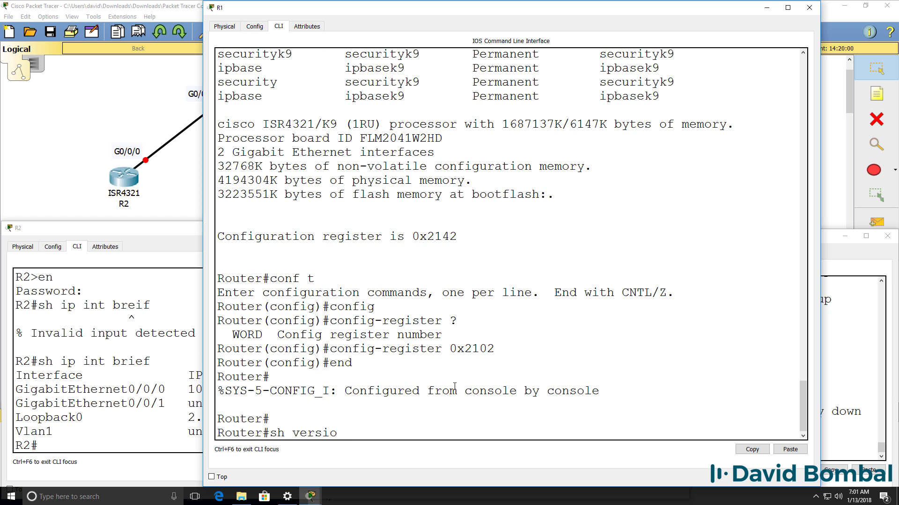
text(n)
key(Return)
key(space)
key(space)
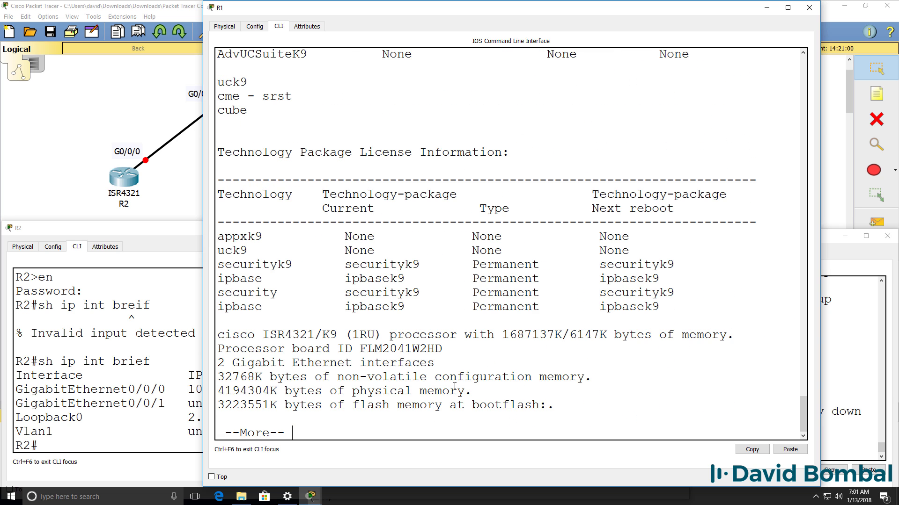
key(space)
drag(458, 391, 217, 391)
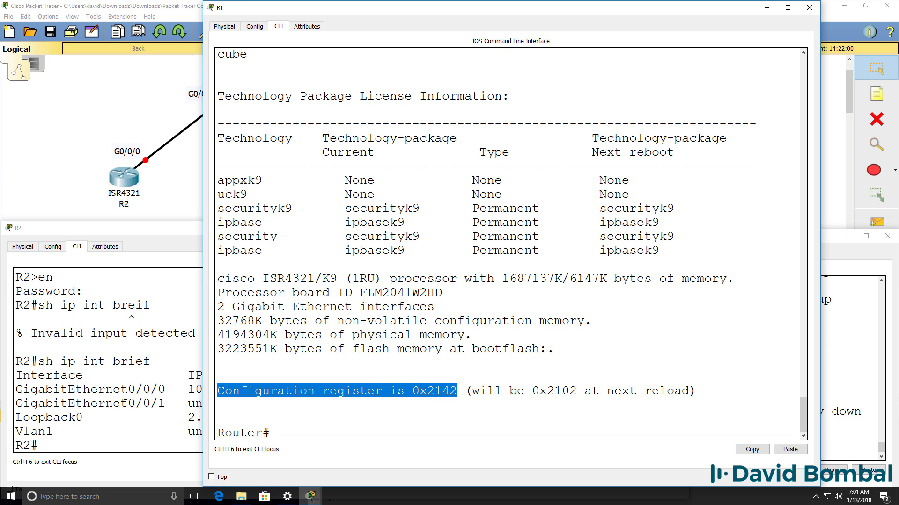
drag(471, 392, 737, 389)
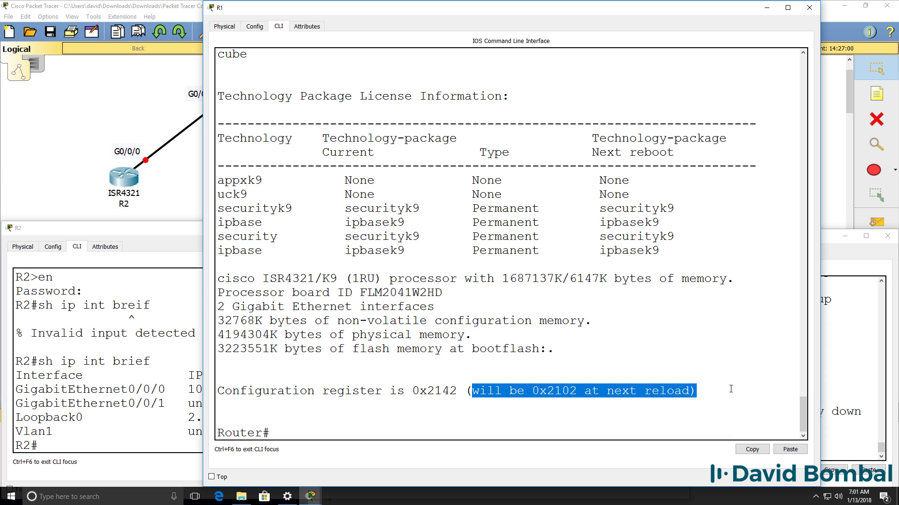
Start reloading R1 and decline saving the configuration.
text(reload)
key(Return)
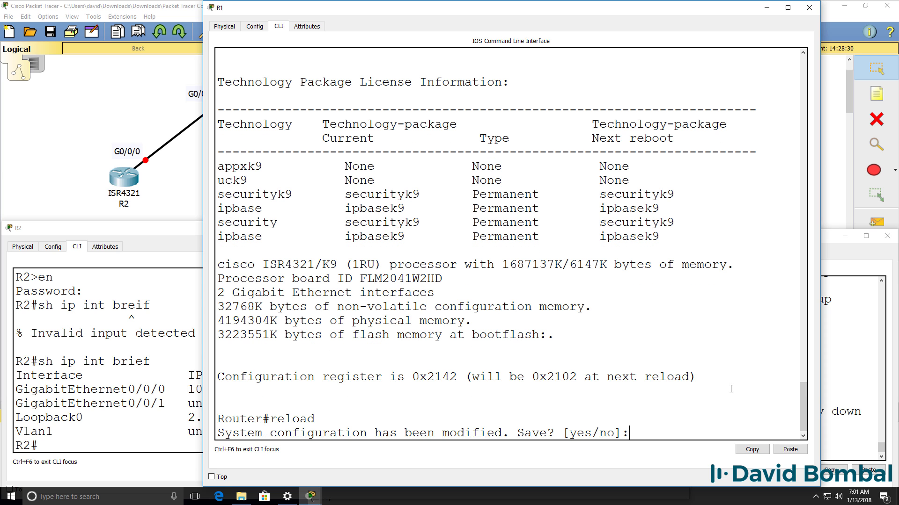
text(no)
key(BackSpace)
key(BackSpace)
key(Return)
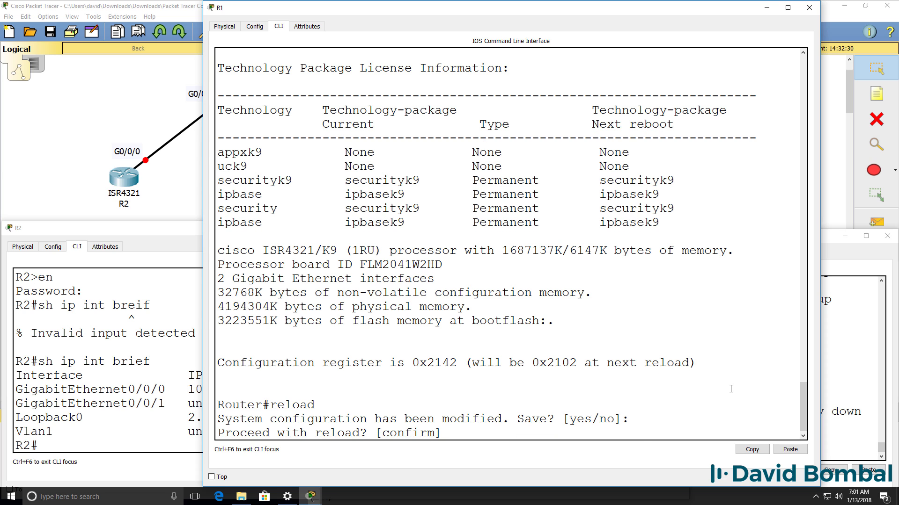
Cancel the reload and page through R1's saved startup configuration.
text(nsh)
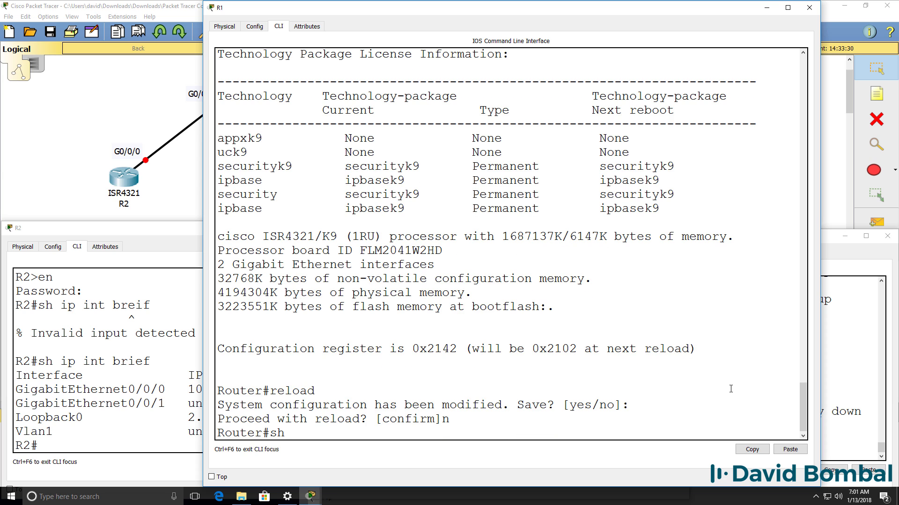
text(start)
key(Tab)
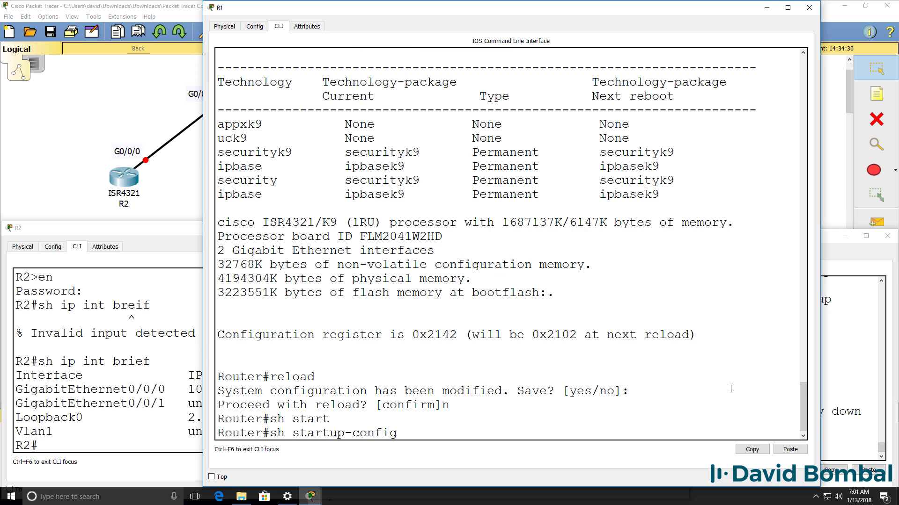
key(Return)
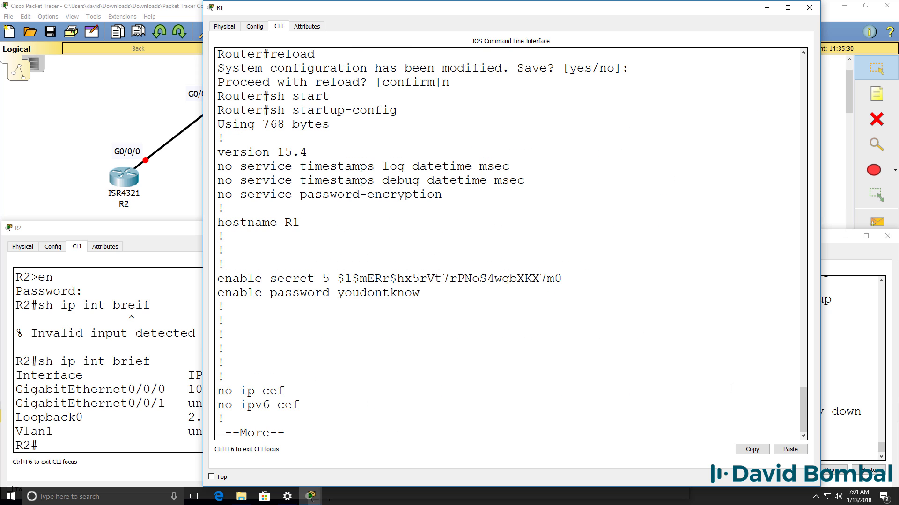
key(space)
key(space)
key(space)
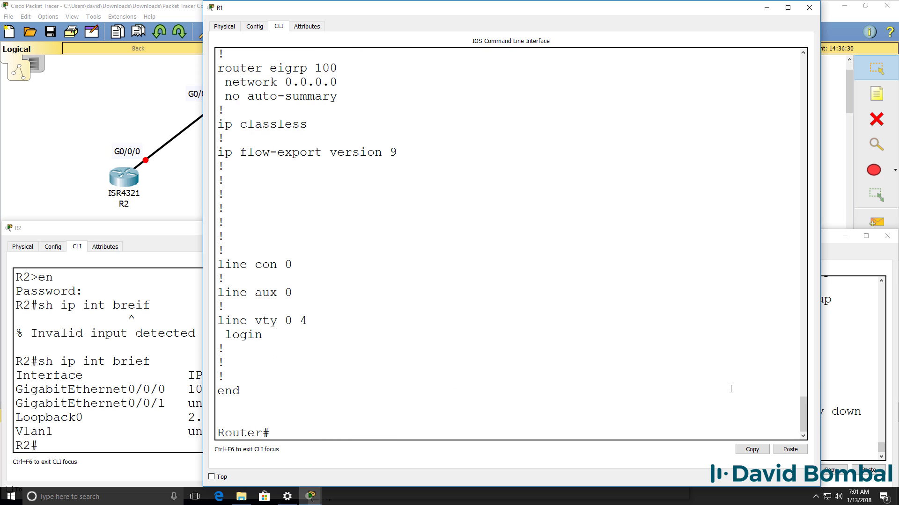
Page through R1's running configuration.
text(sh run)
key(Return)
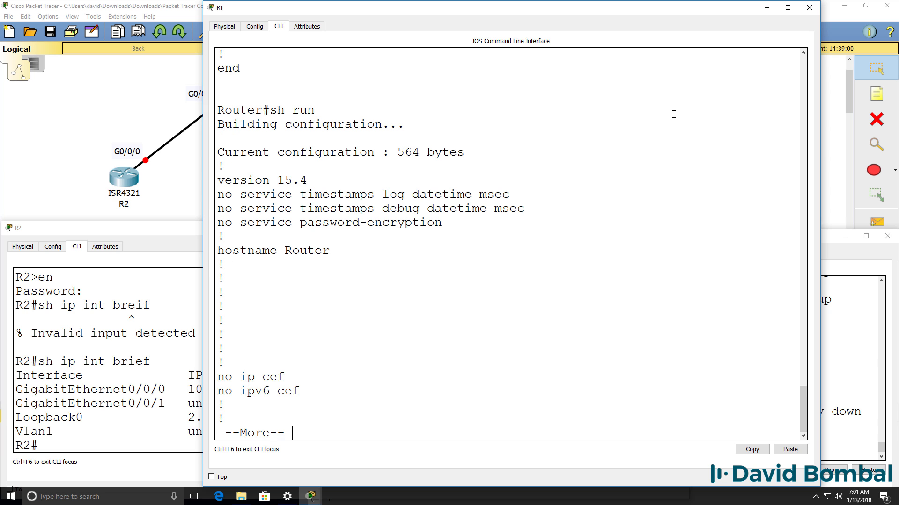
key(space)
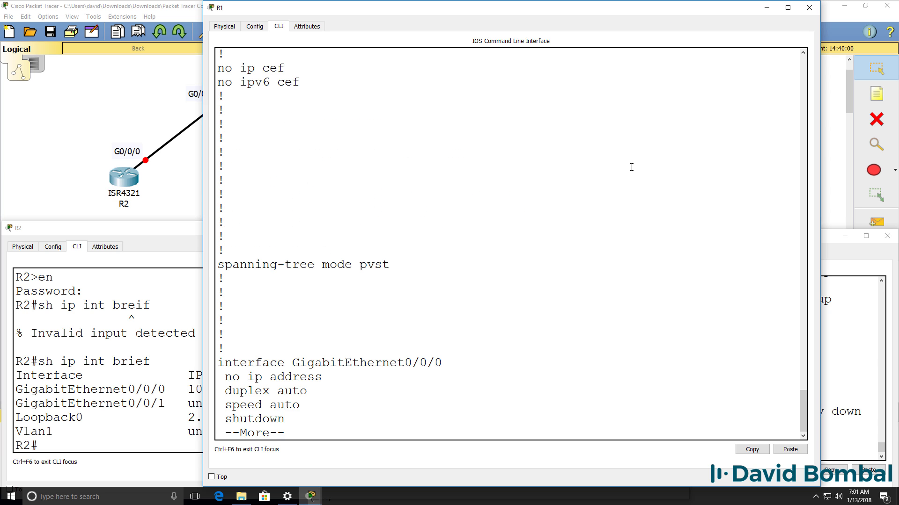
key(space)
key(space)
Show the startup configuration again, highlighting its saved EIGRP 100 settings.
text(sh start)
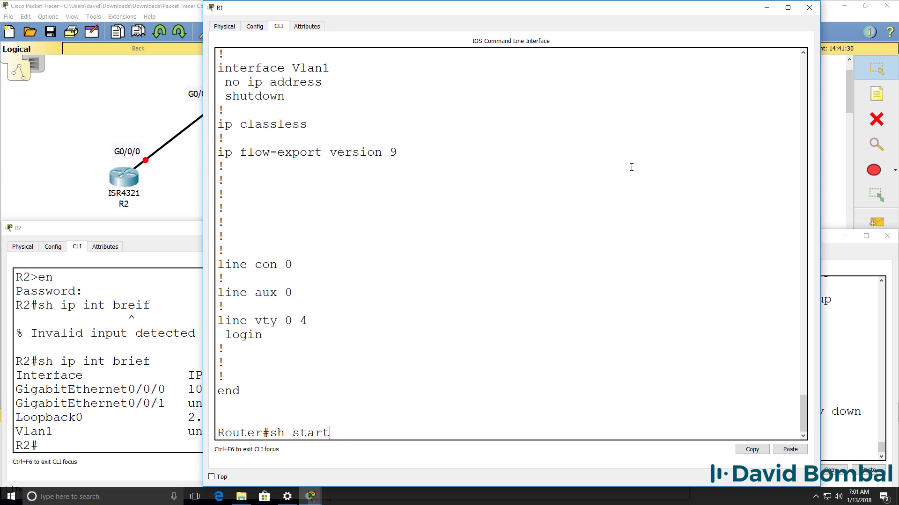
key(Tab)
key(Return)
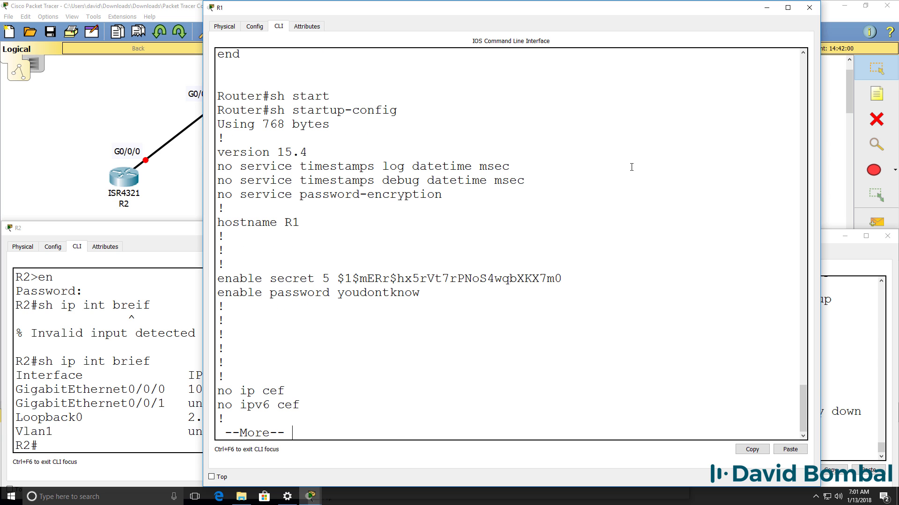
key(space)
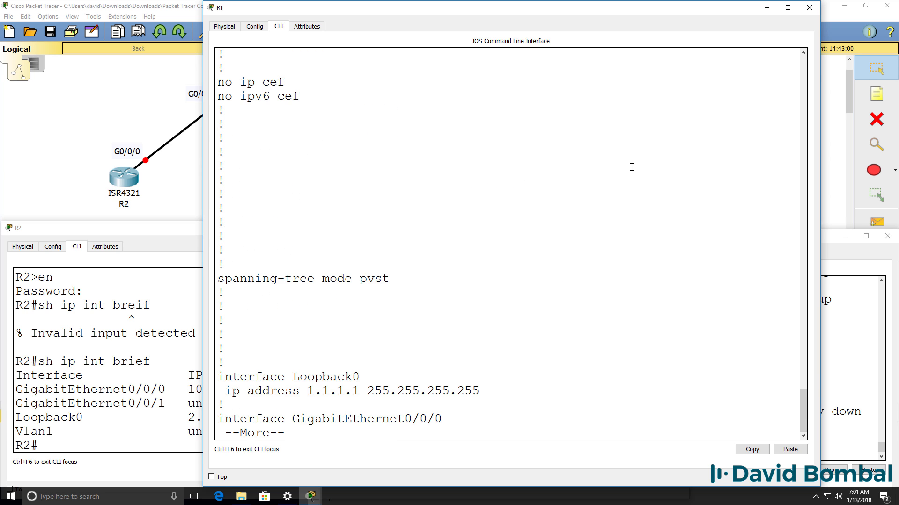
key(space)
key(space)
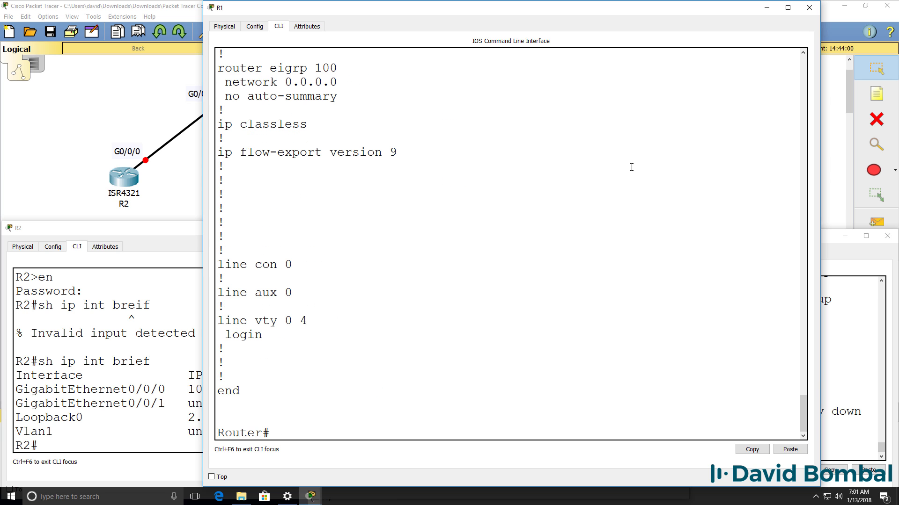
drag(360, 99, 92, 67)
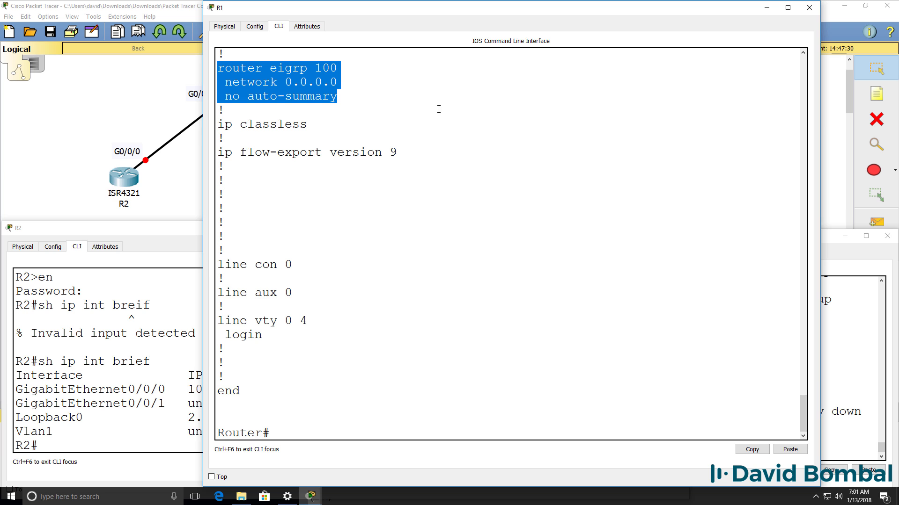
Page through the bare running configuration for comparison.
text(sh run)
key(Return)
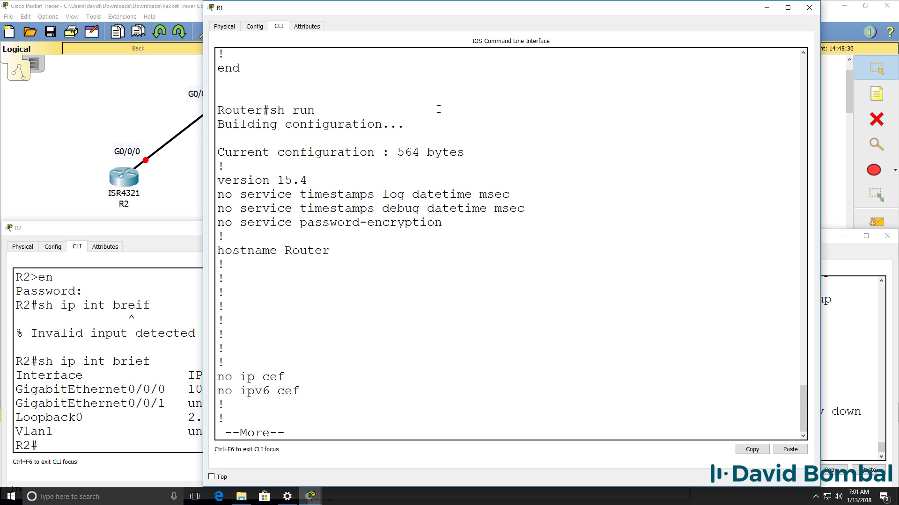
key(space)
key(space)
key(space)
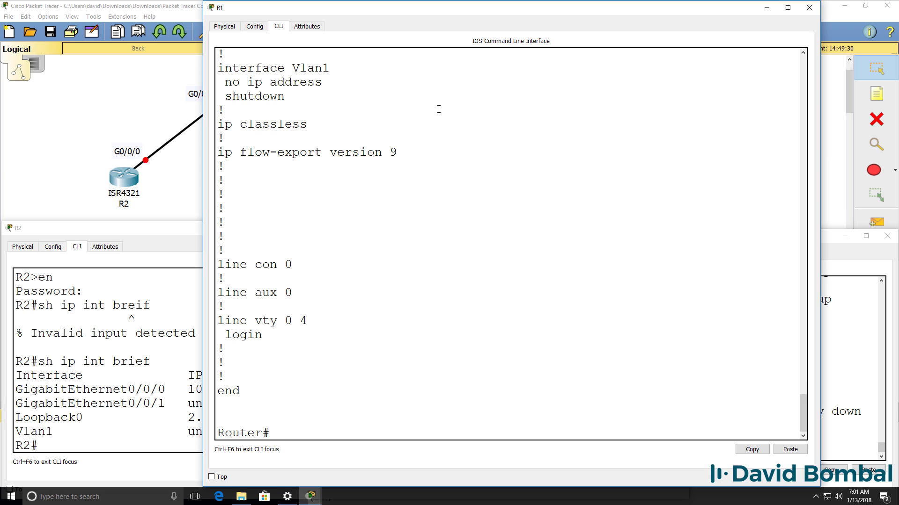
Recheck show version to highlight that the register becomes 0x2102 at next reload.
text(sh version)
key(Return)
key(space)
key(space)
key(space)
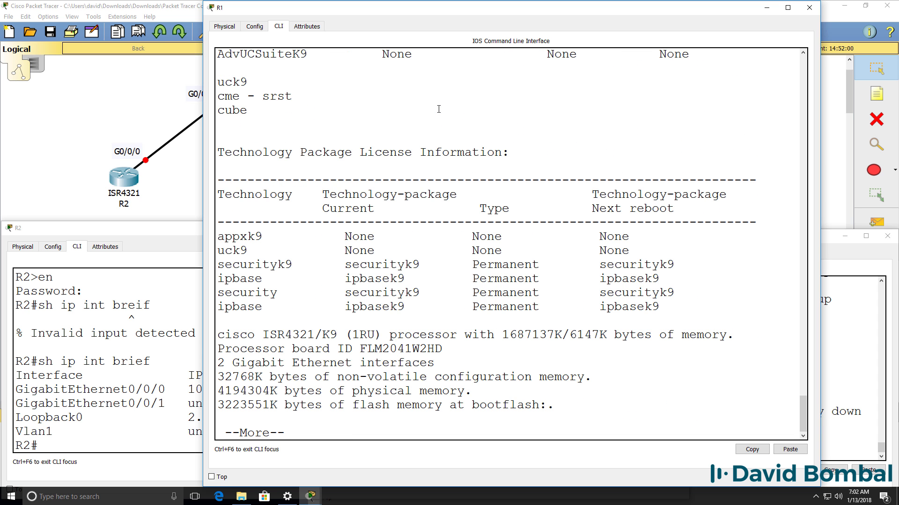
drag(532, 391, 700, 388)
Reload R1, answering no to saving the running configuration.
text(reload)
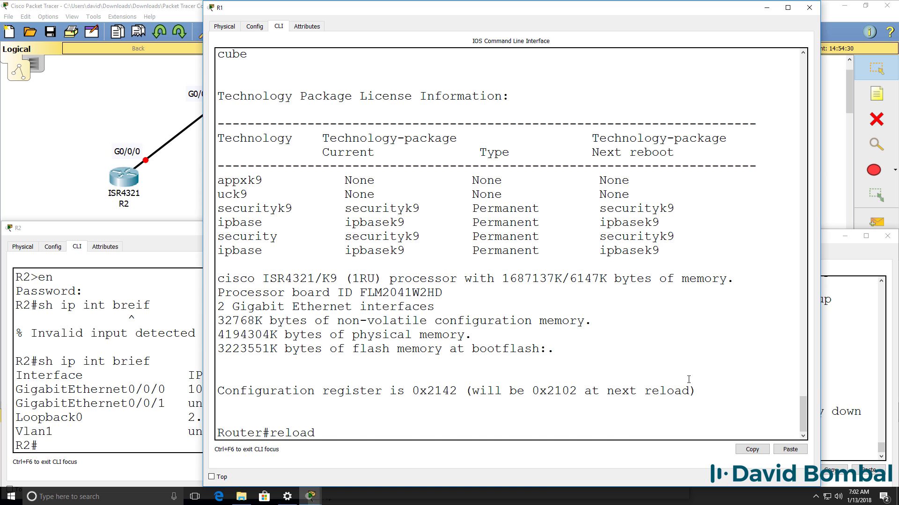
key(Return)
text(no)
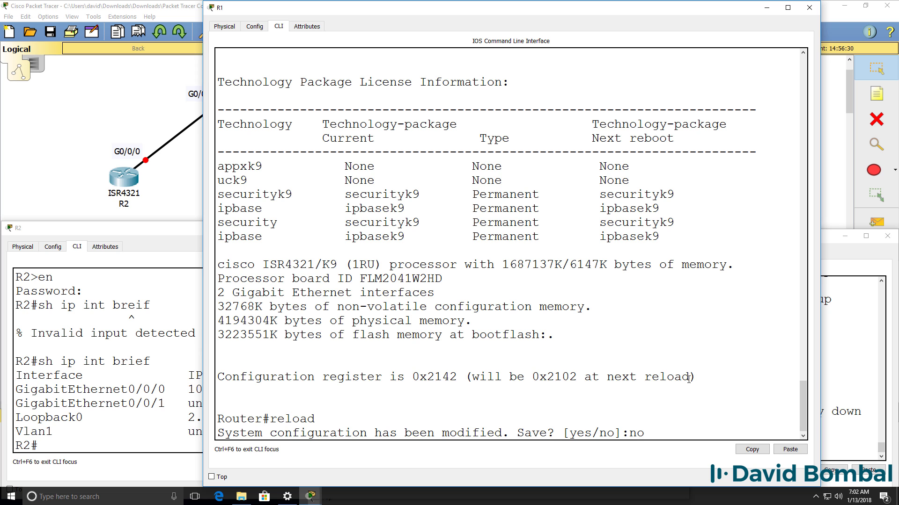
key(Return)
key(Return)
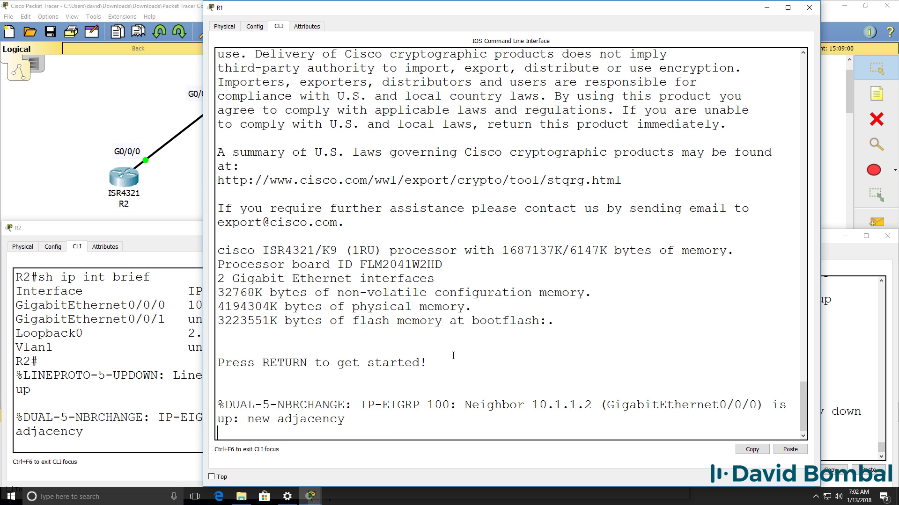
Highlight R1's boot and EIGRP neighbor adjacency messages, then get fresh prompts on R2 and R1.
drag(444, 365, 216, 355)
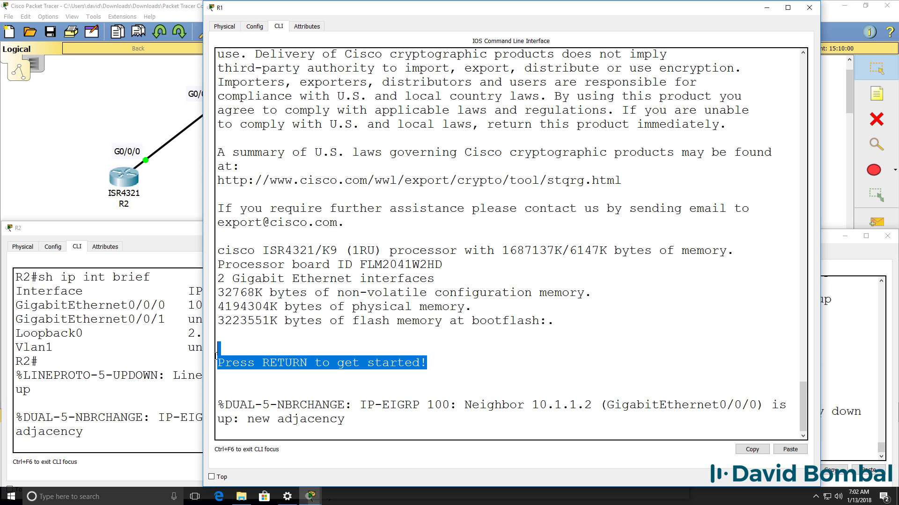
drag(272, 393, 436, 435)
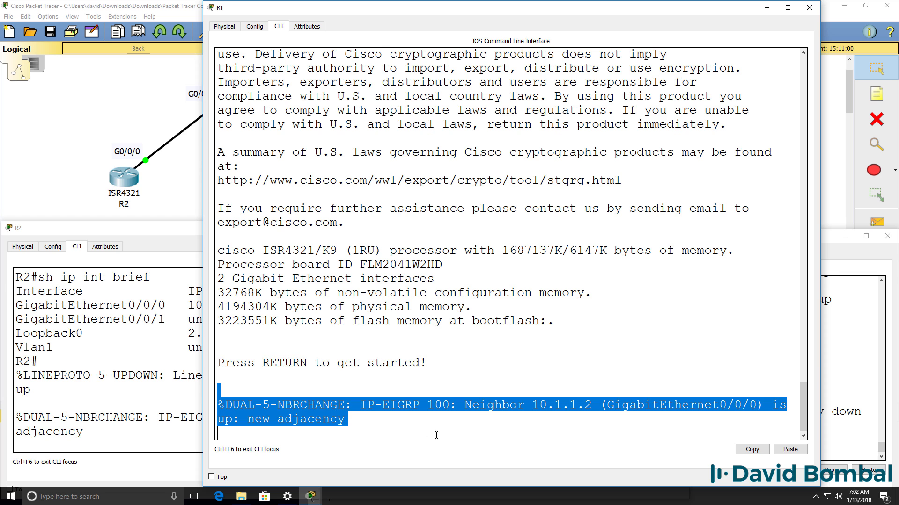
click(135, 328)
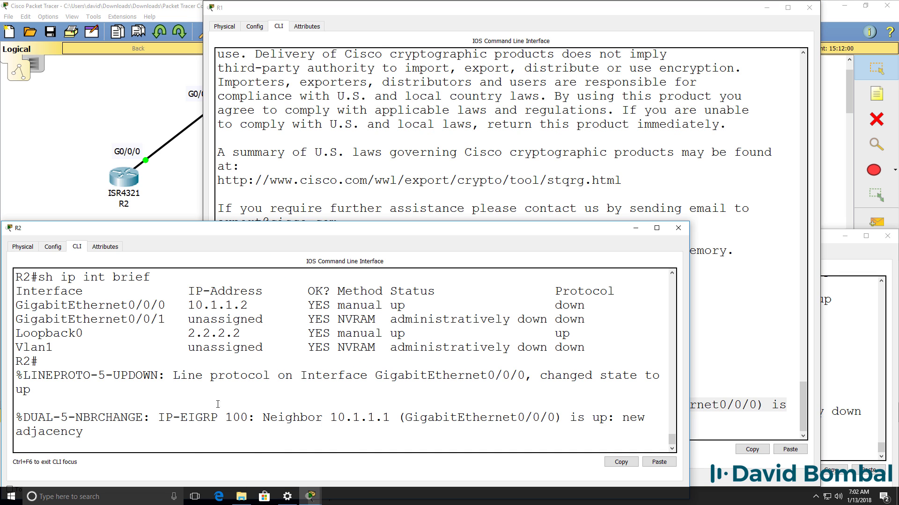
key(Return)
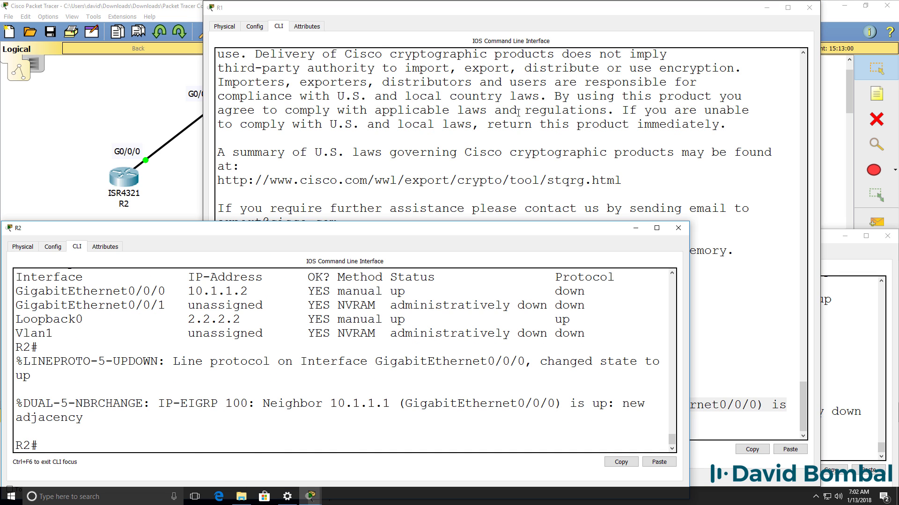
click(514, 124)
key(Return)
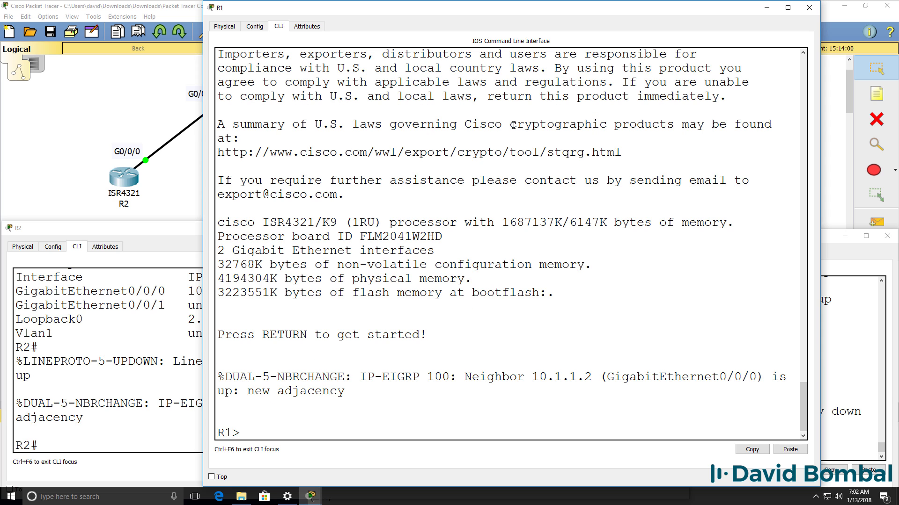
Enter privileged mode on R1 and page through its restored running configuration.
text(en)
key(Return)
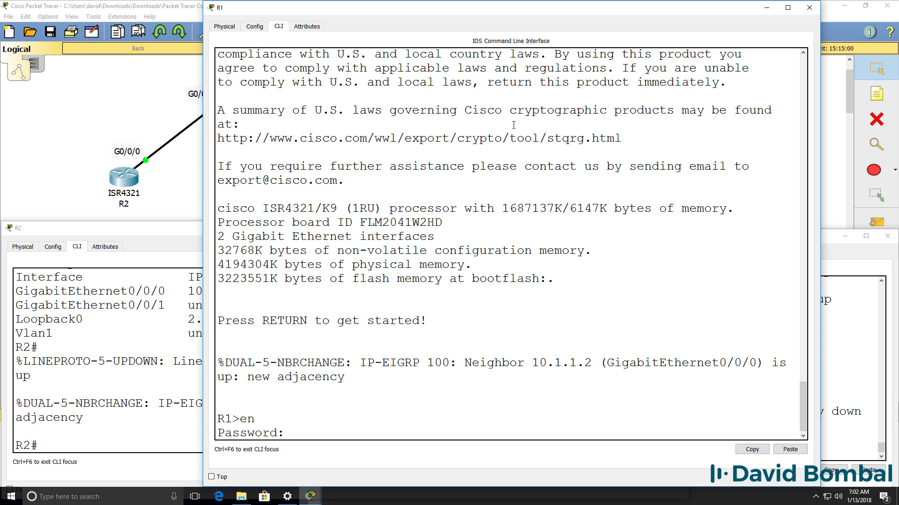
key(Return)
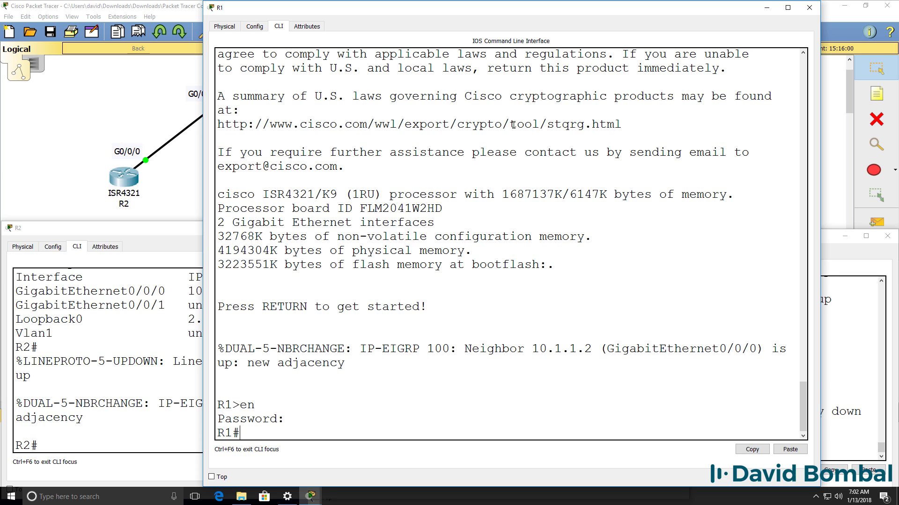
text(sh run)
key(Return)
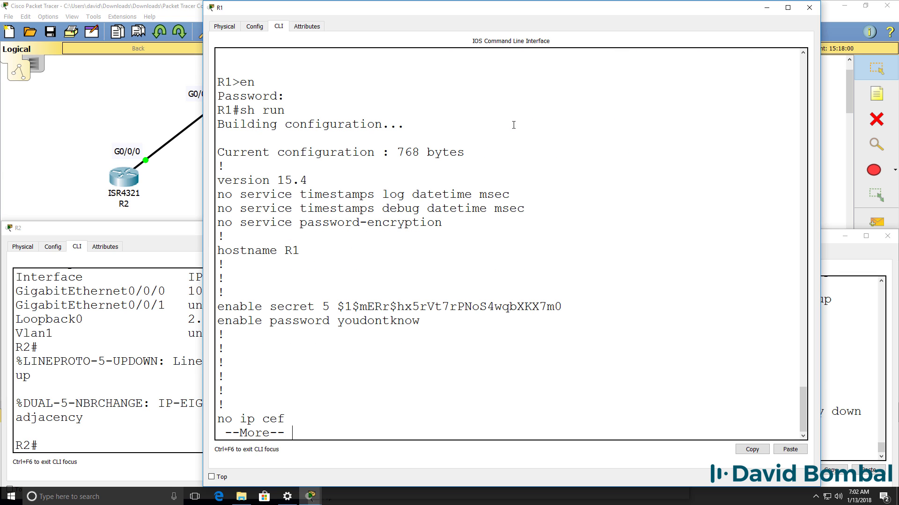
key(space)
key(space)
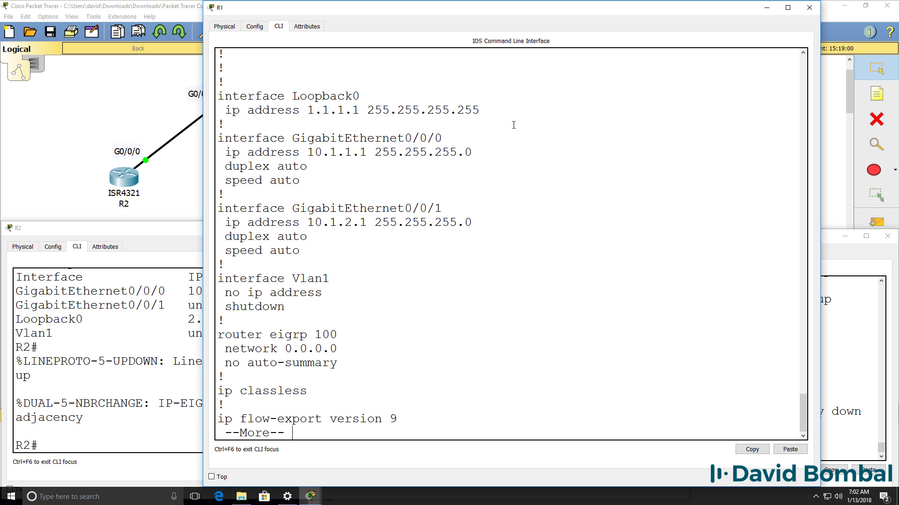
key(space)
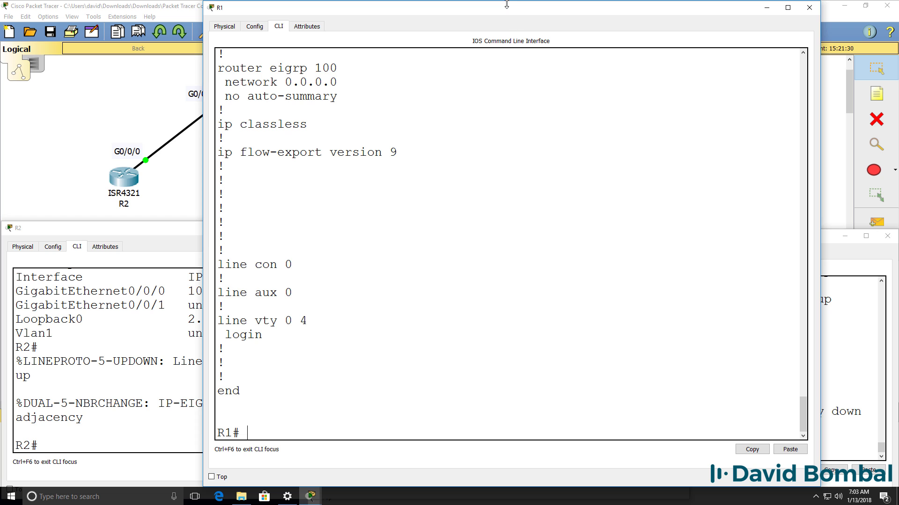
drag(505, 1, 519, 230)
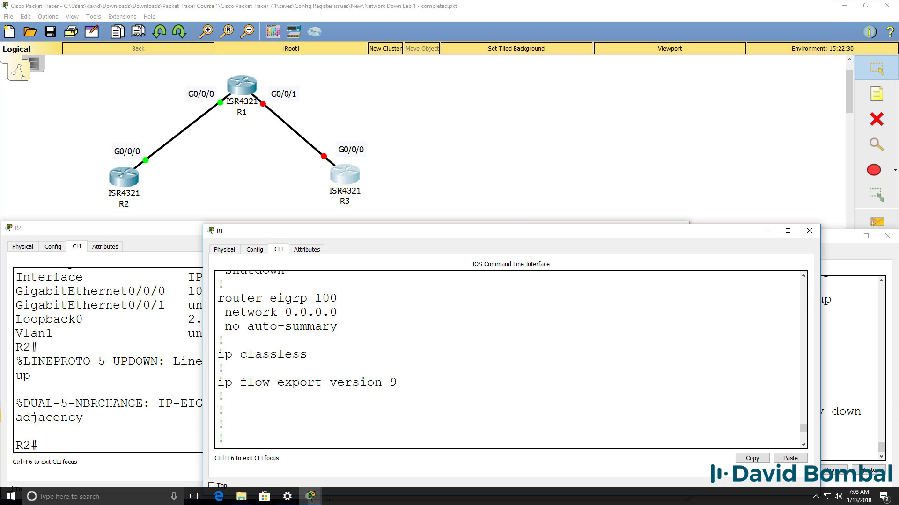
List R1's interfaces, highlighting GigabitEthernet0/0/1 and Loopback0, plus R2's loopback 2.2.2.2.
text(sh ip int brief)
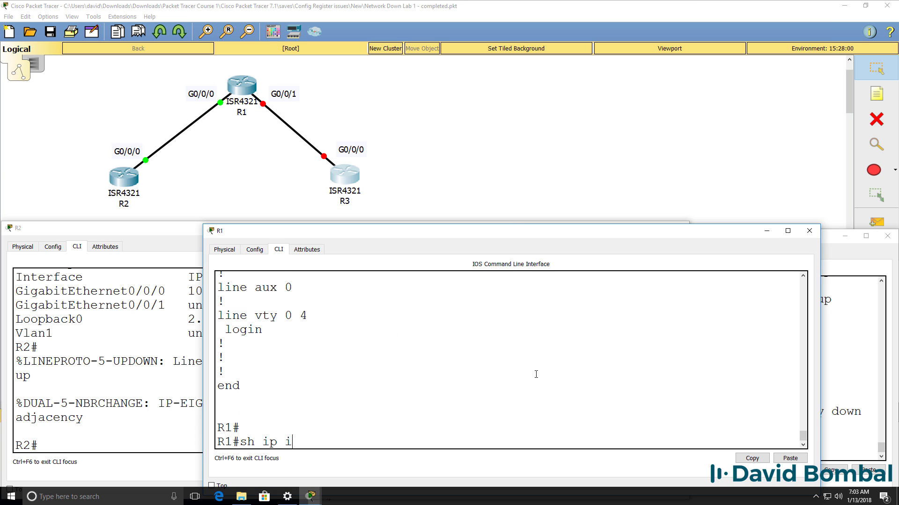
key(Return)
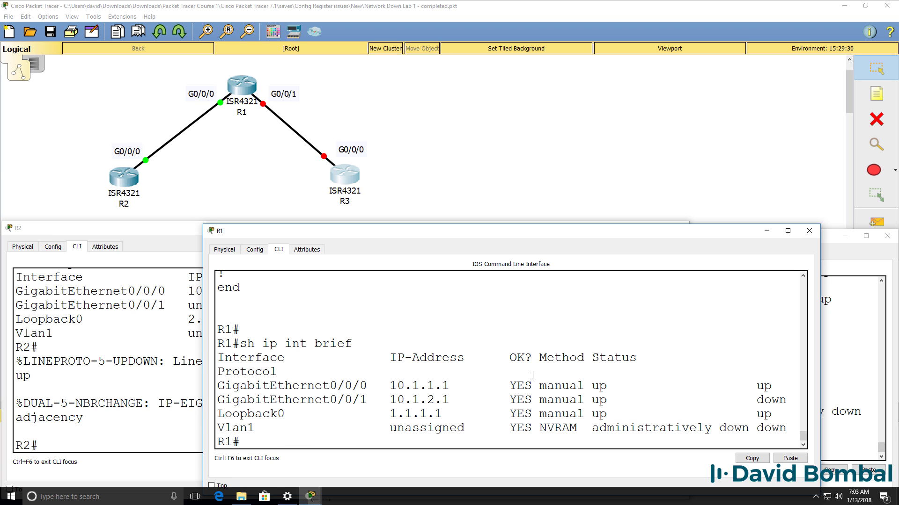
drag(796, 386, 814, 401)
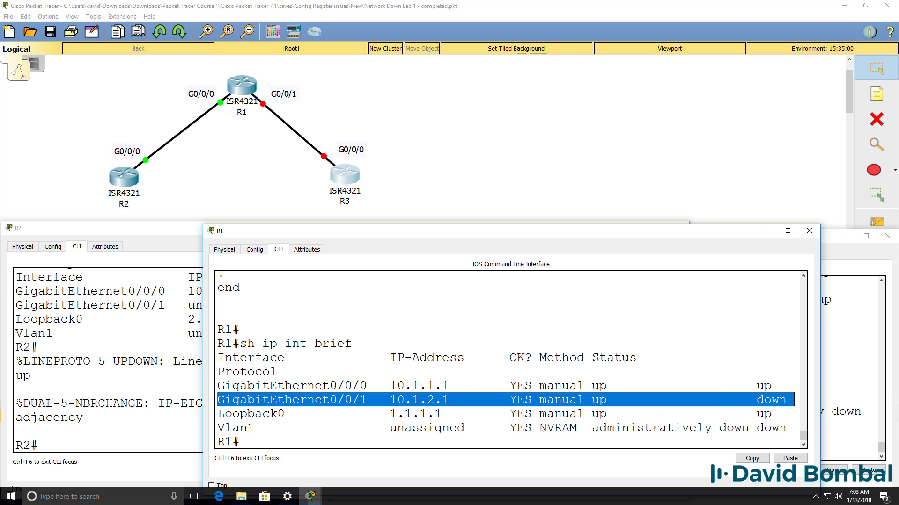
drag(783, 415, 773, 414)
drag(98, 425, 101, 416)
click(111, 413)
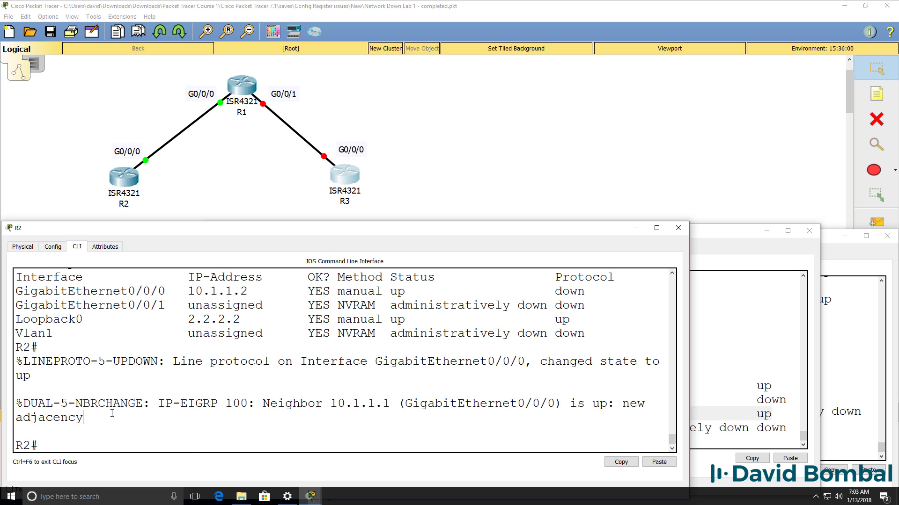
drag(248, 319, 161, 320)
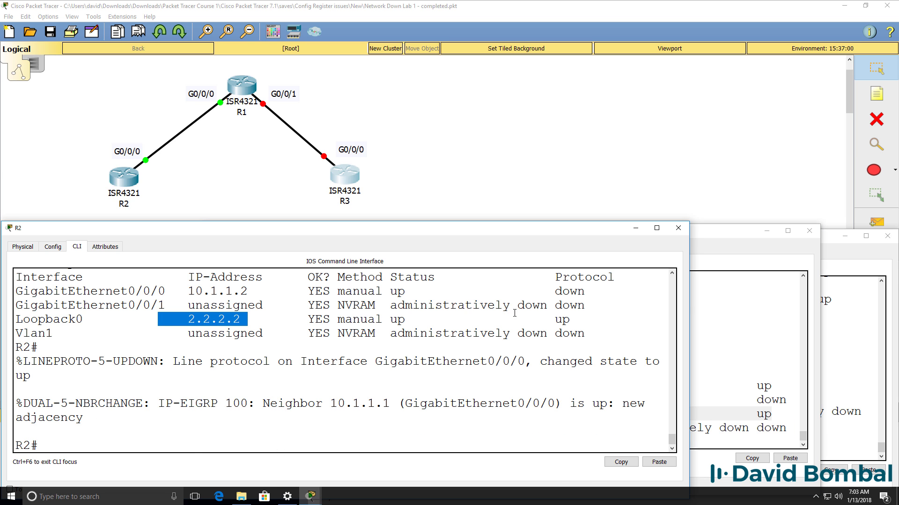
Ping 2.2.2.2 from R1 and 1.1.1.1 from R2, then highlight R1's Loopback0 address.
click(720, 305)
text(ping 2.2.2.2)
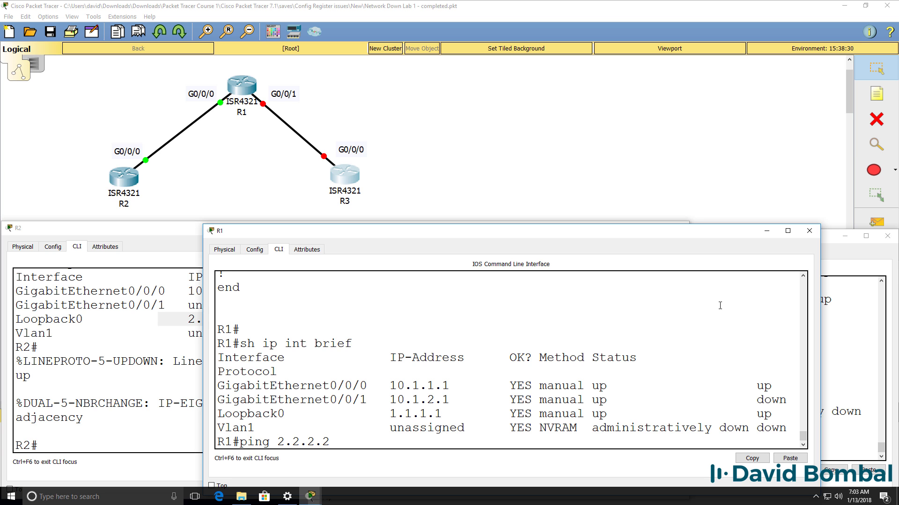
key(Return)
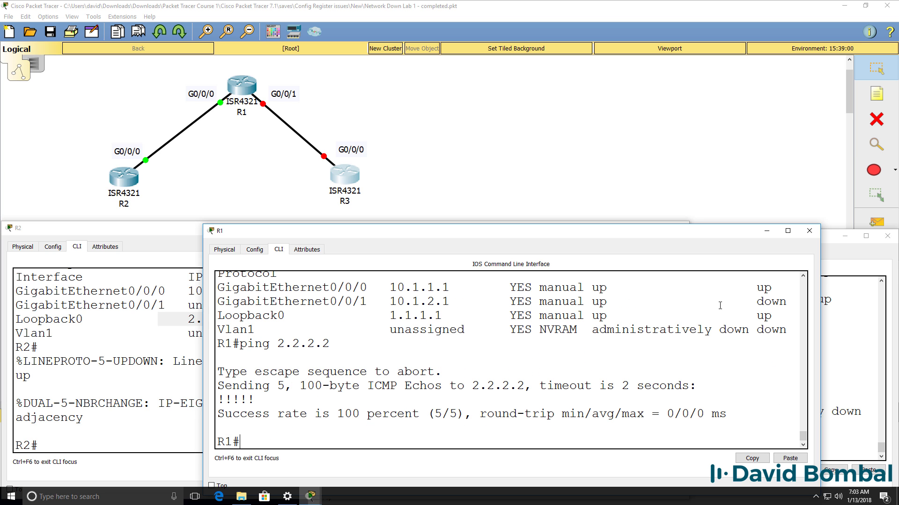
click(114, 360)
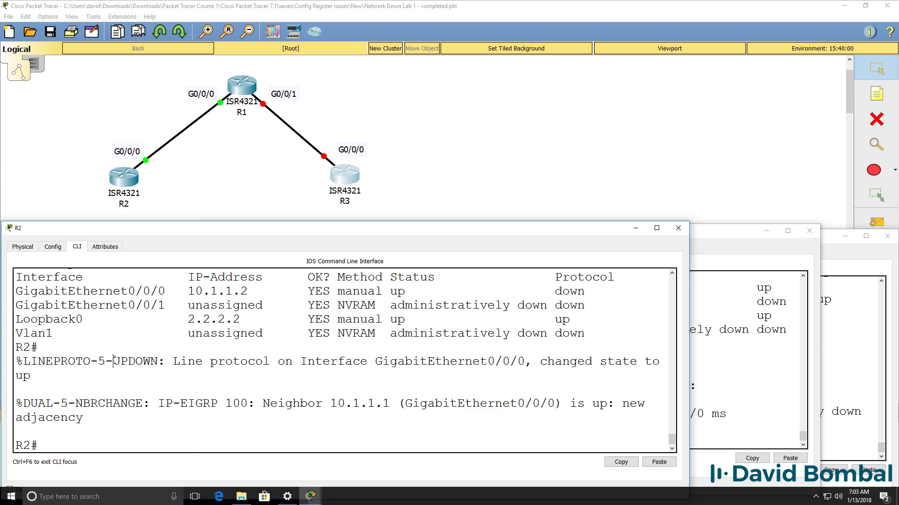
text(ping 1.1.1.1)
key(Return)
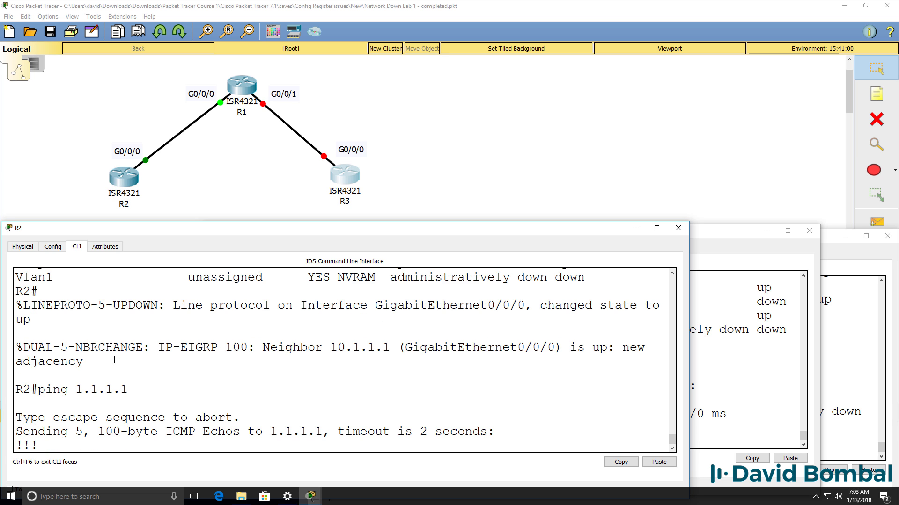
click(708, 362)
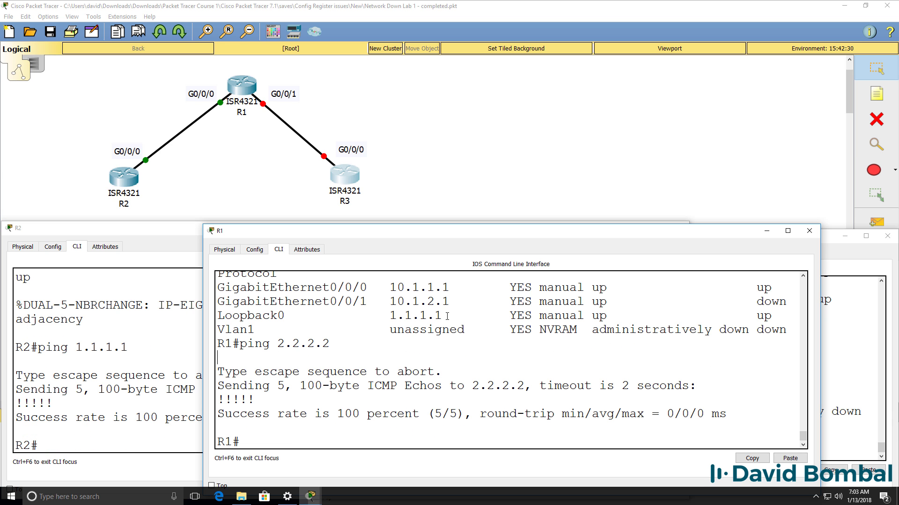
drag(449, 316, 216, 310)
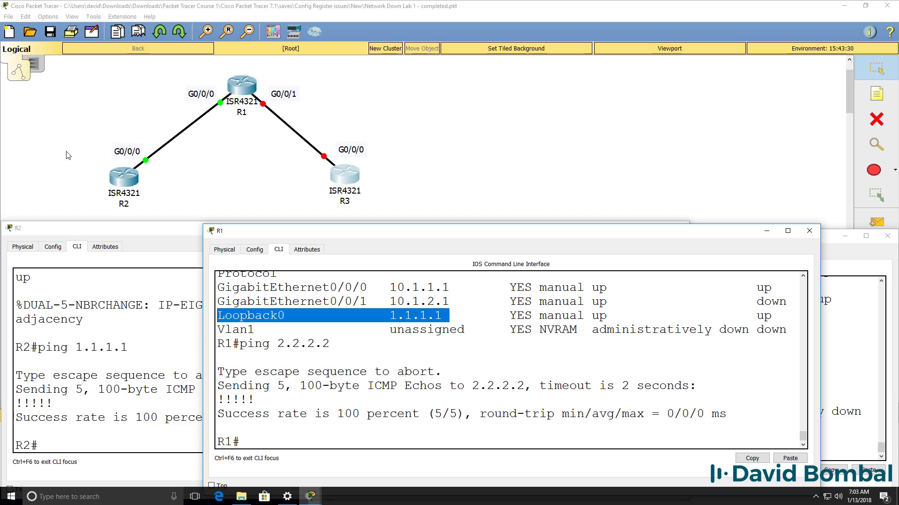
click(381, 352)
Run 'sh version' on R1 and check the configuration register reads 0x2102.
text(sh)
text( ver)
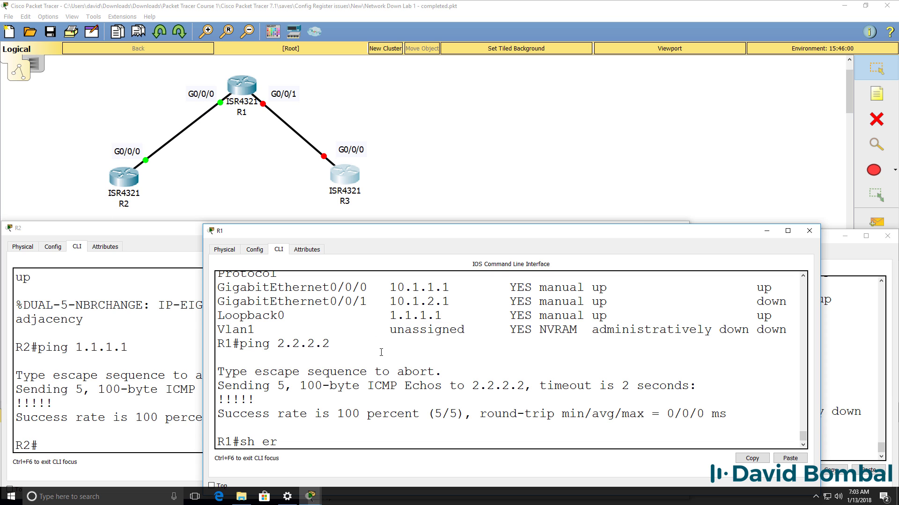
text(sion)
key(Return)
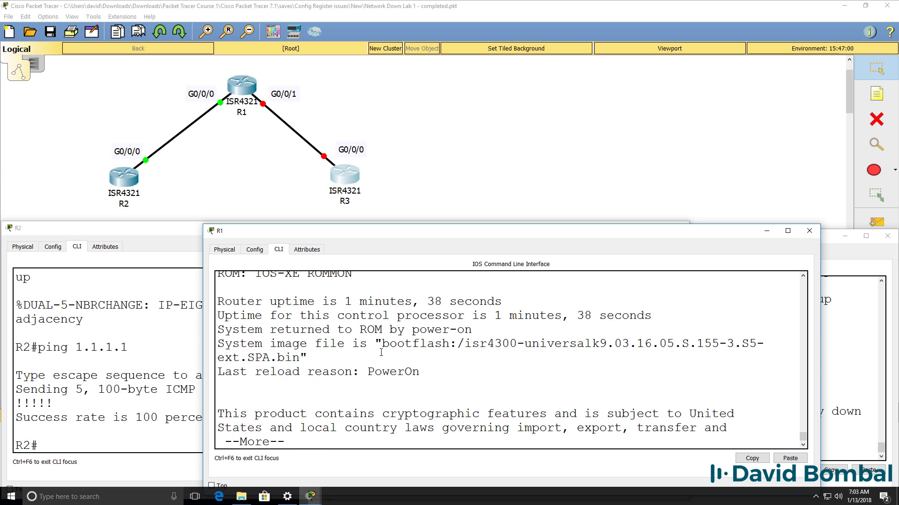
key(space)
key(space)
key(space)
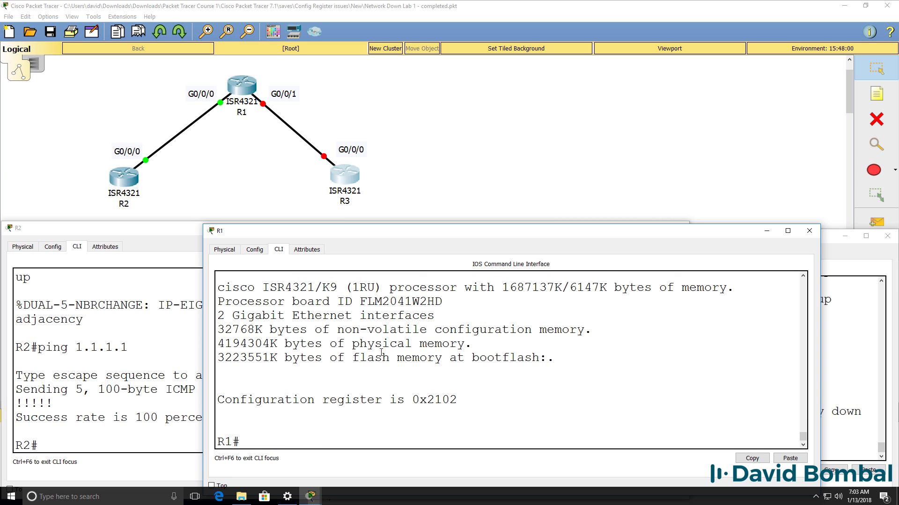
drag(473, 409, 211, 401)
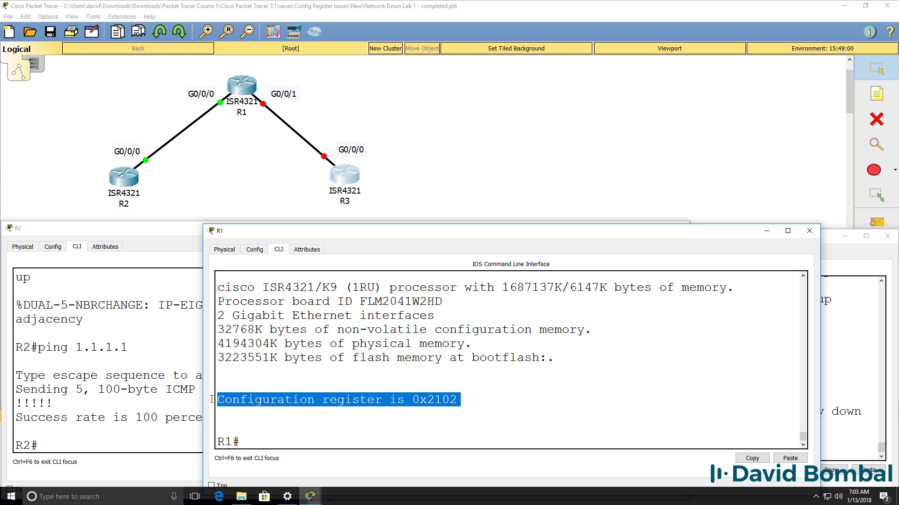
Display R1's saved startup-config and page through it to the end.
text(sh start)
key(Tab)
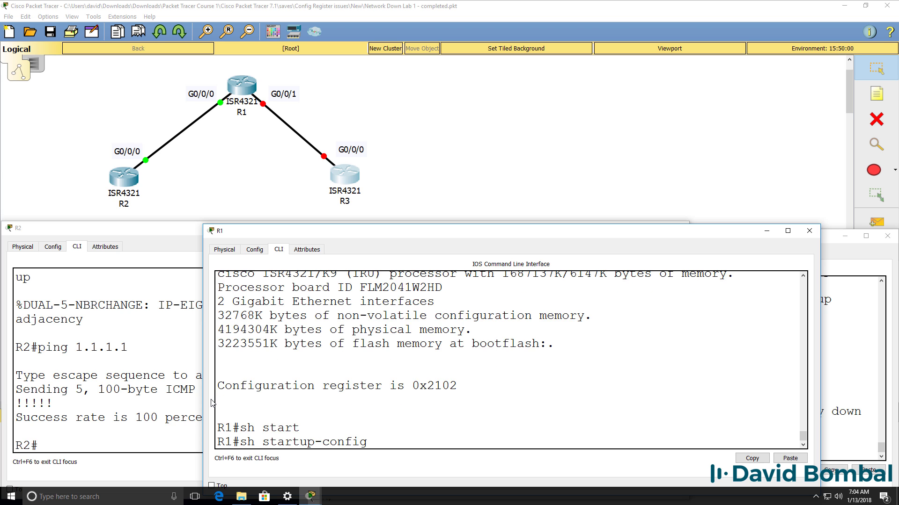
key(Return)
key(space)
key(space)
key(space)
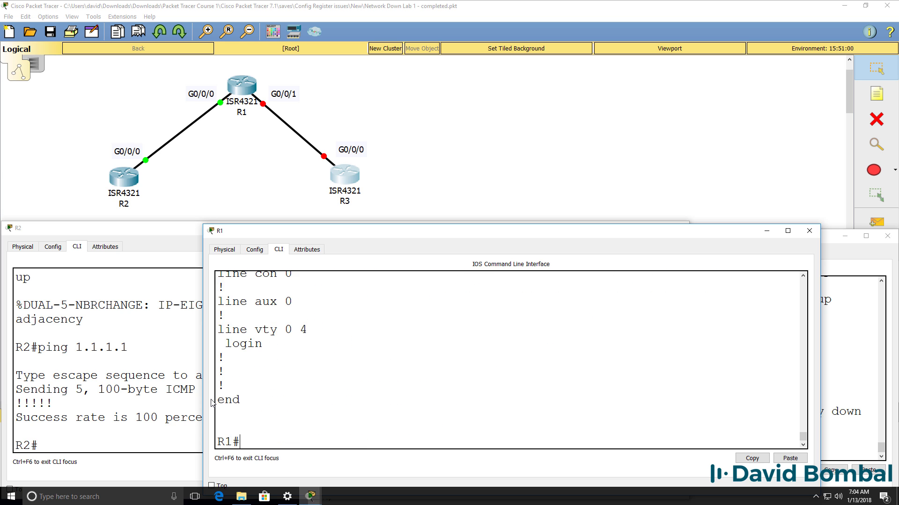